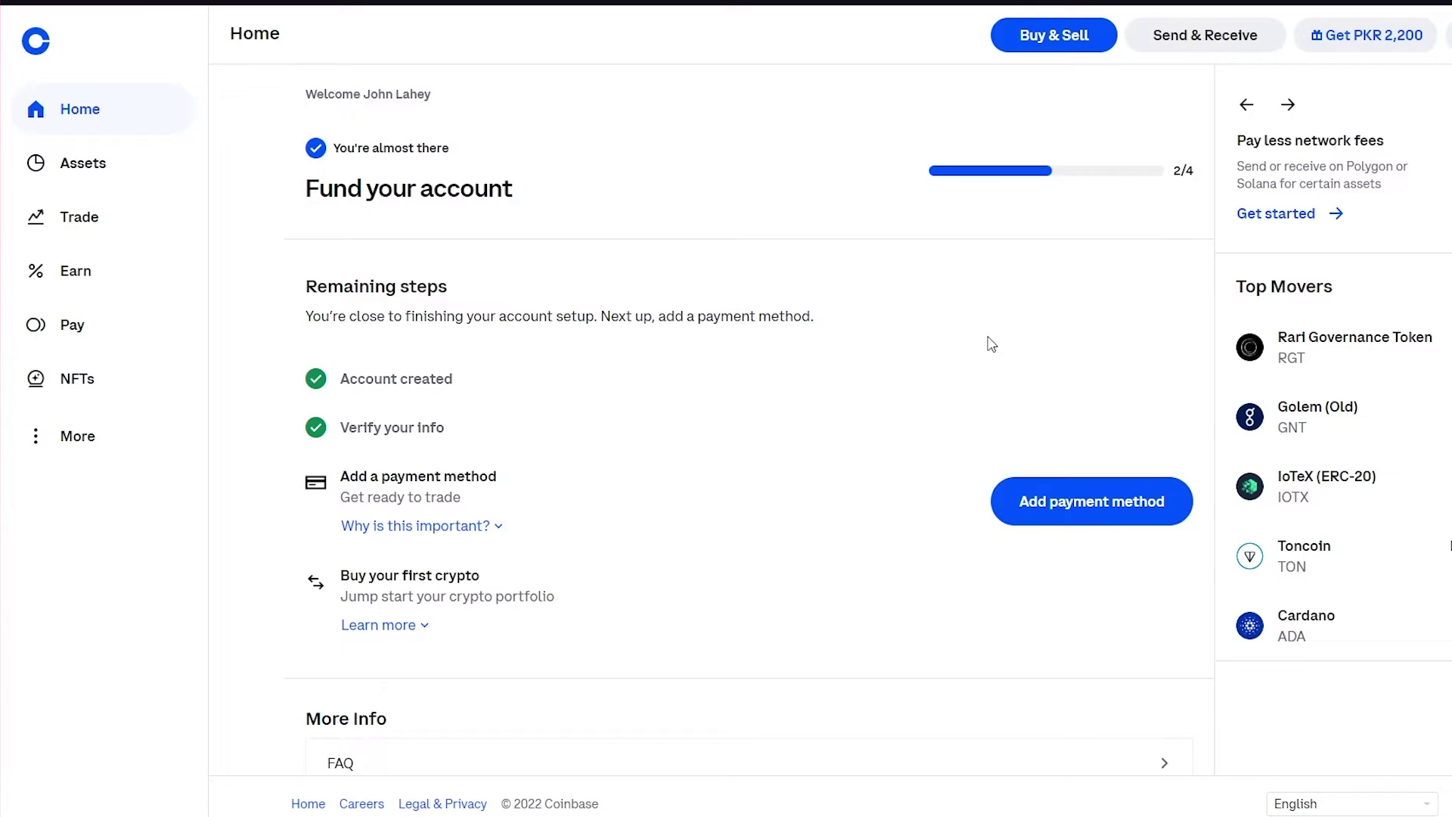
Step: Scroll the page, check the PKR 0.00 balance on Assets, then switch to the Trade coin list
scroll(992, 344, down, 10)
scroll(991, 344, up, 10)
scroll(991, 344, down, 4)
scroll(723, 227, up, 4)
scroll(769, 354, down, 7)
scroll(791, 409, down, 2)
scroll(863, 419, down, 10)
scroll(863, 419, down, 14)
scroll(860, 417, up, 20)
scroll(862, 420, down, 20)
scroll(864, 419, down, 7)
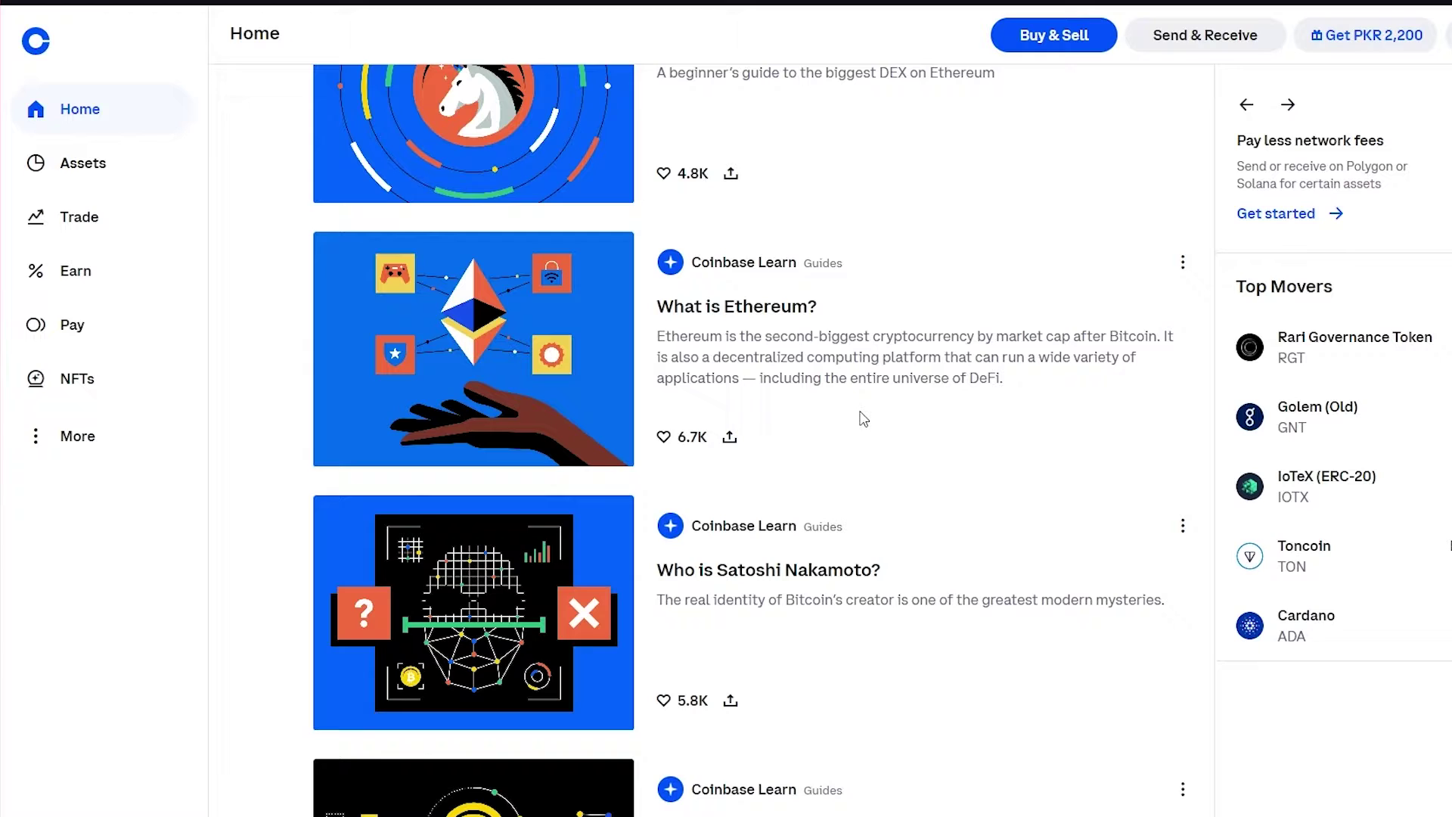
scroll(862, 419, up, 20)
scroll(861, 419, down, 2)
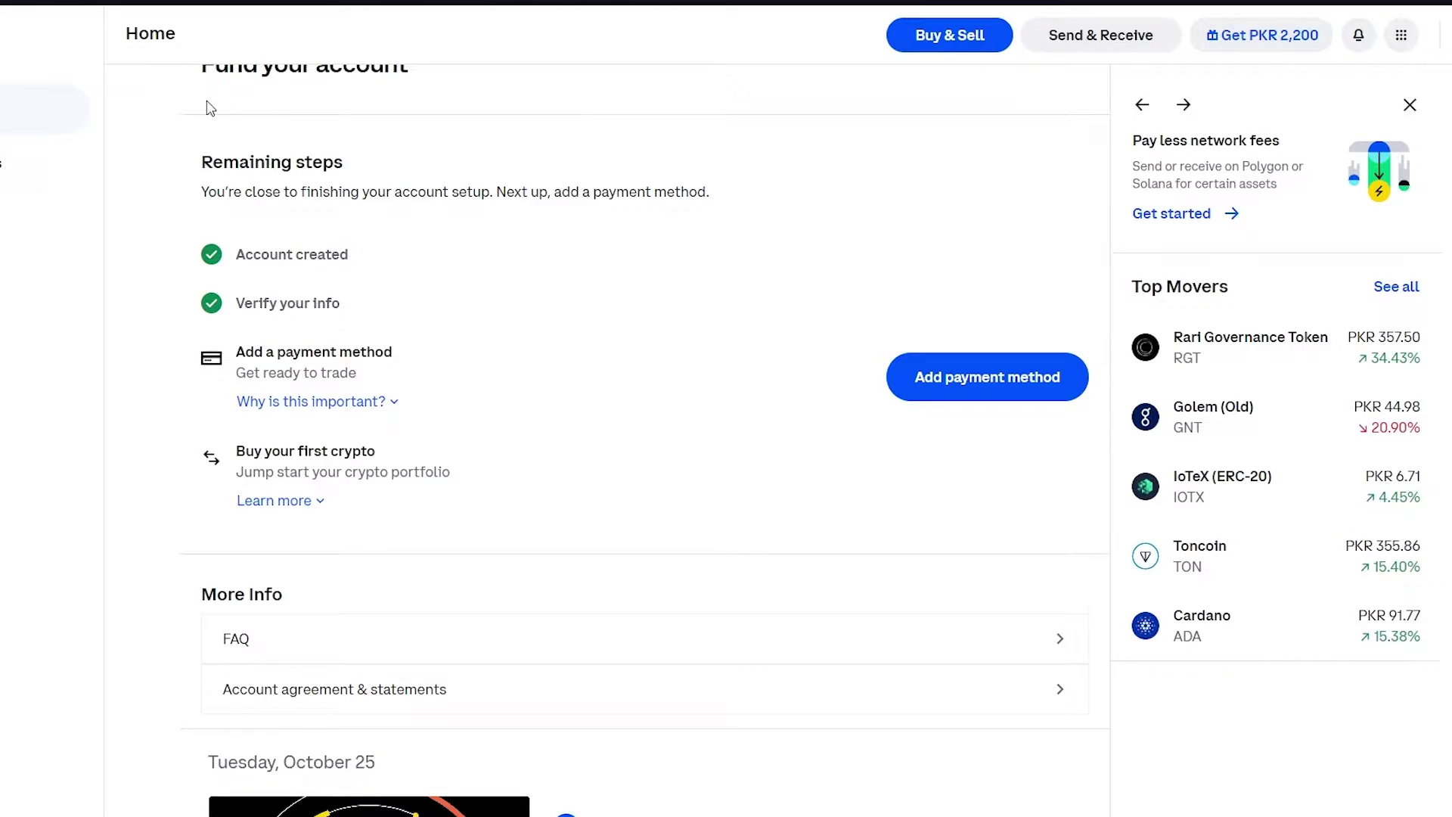
click(49, 162)
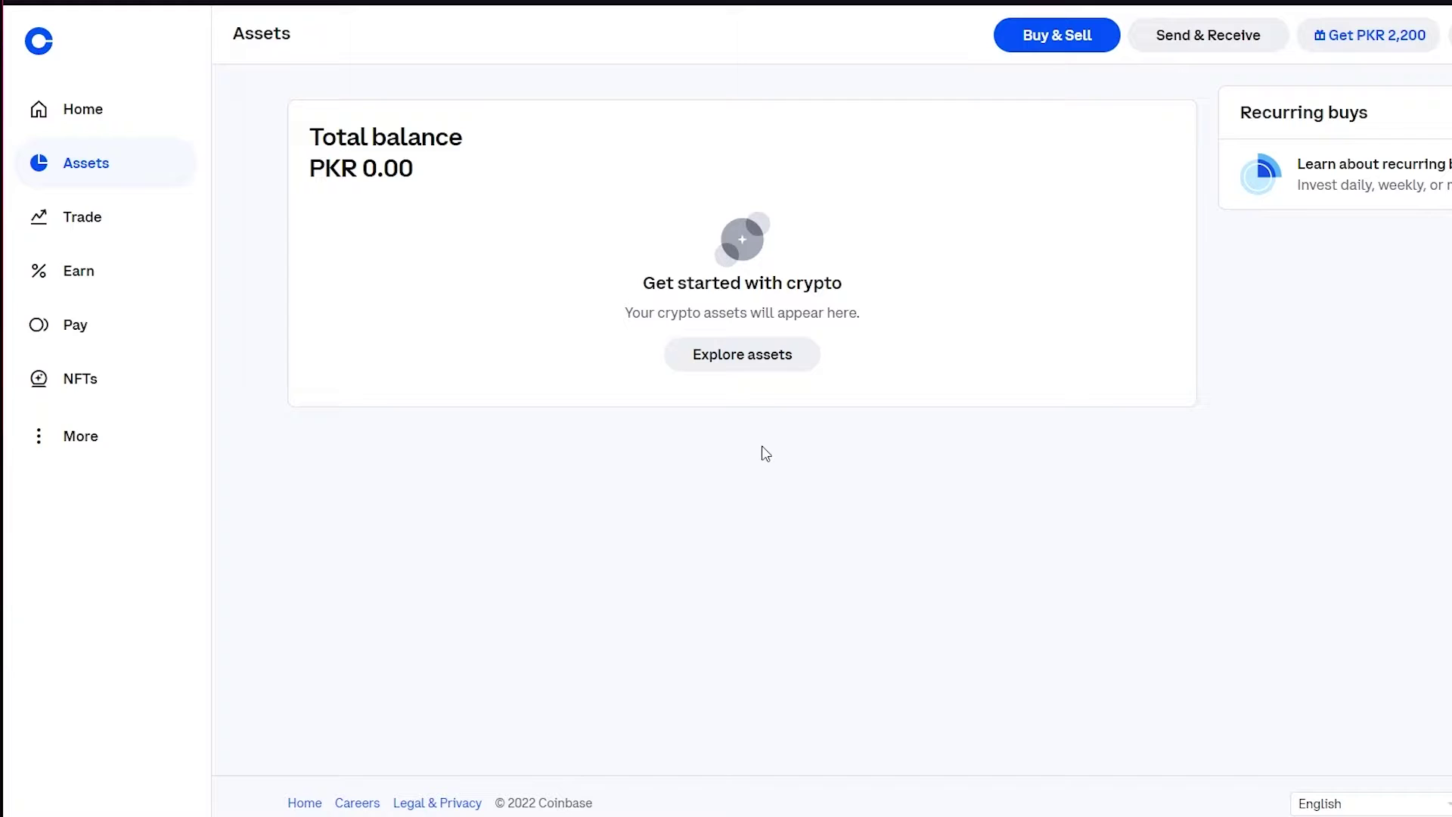
click(161, 226)
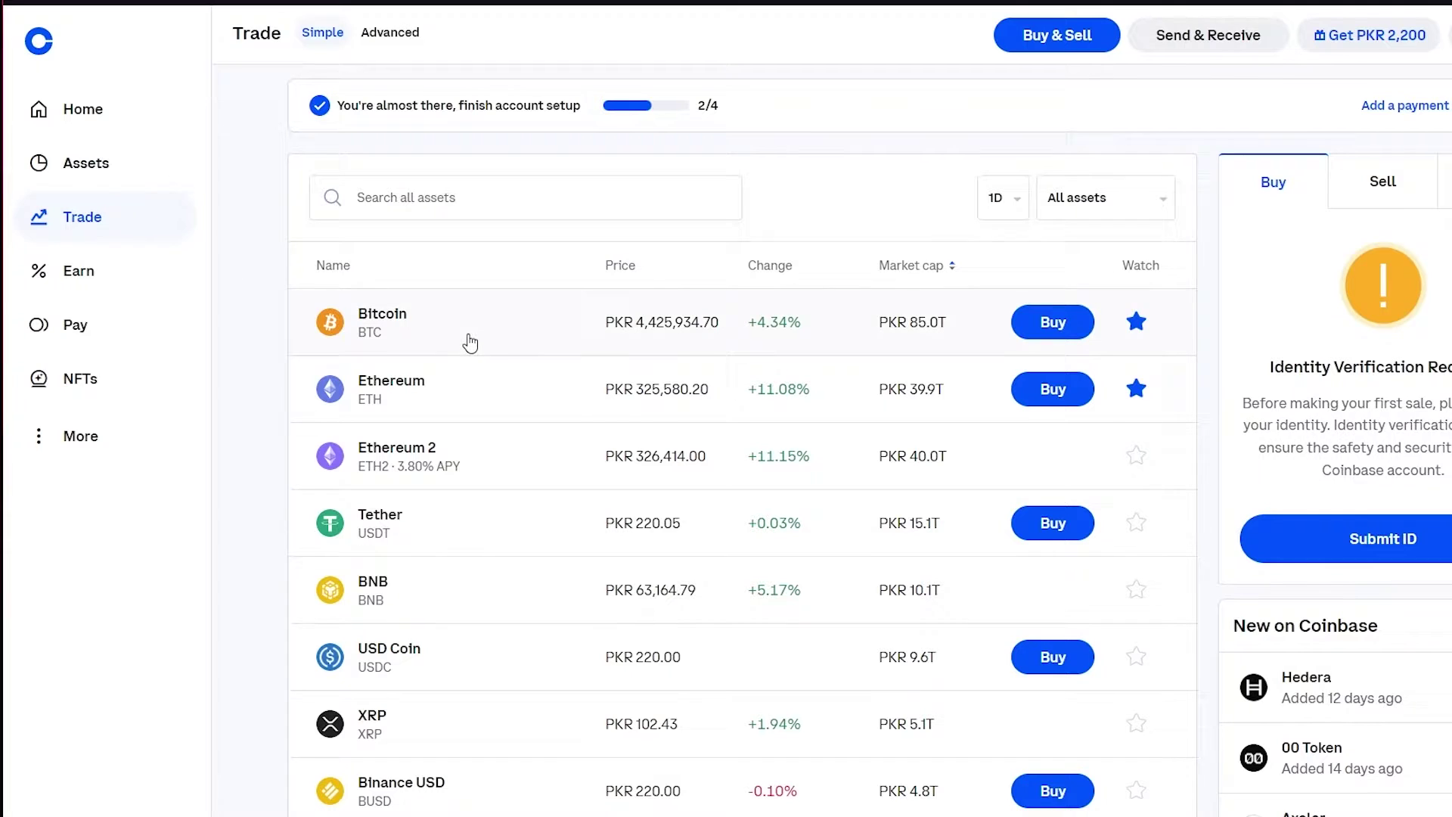
Step: Filter the Trade page's asset list to Top gainers
scroll(470, 343, down, 5)
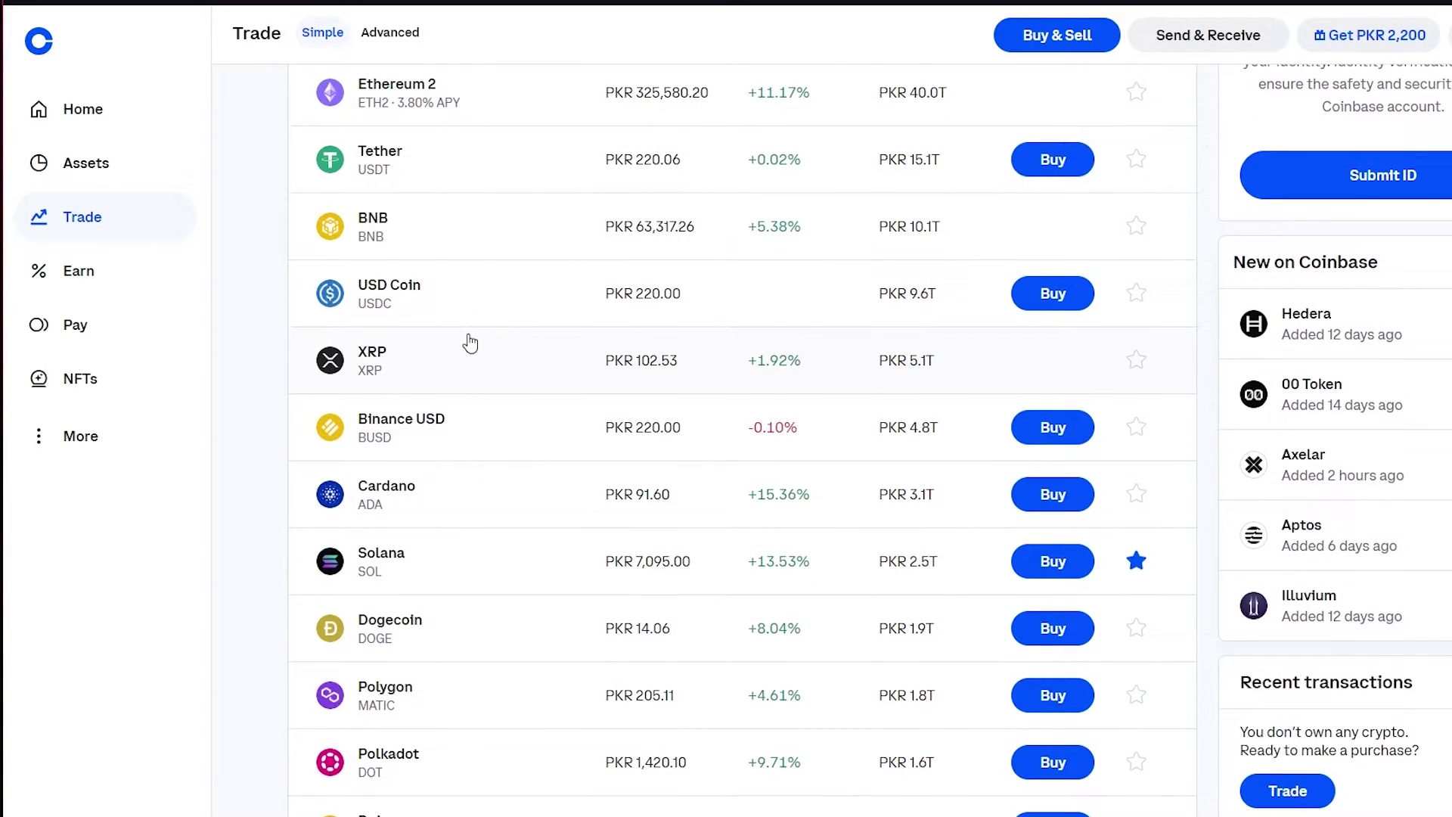
scroll(469, 344, up, 5)
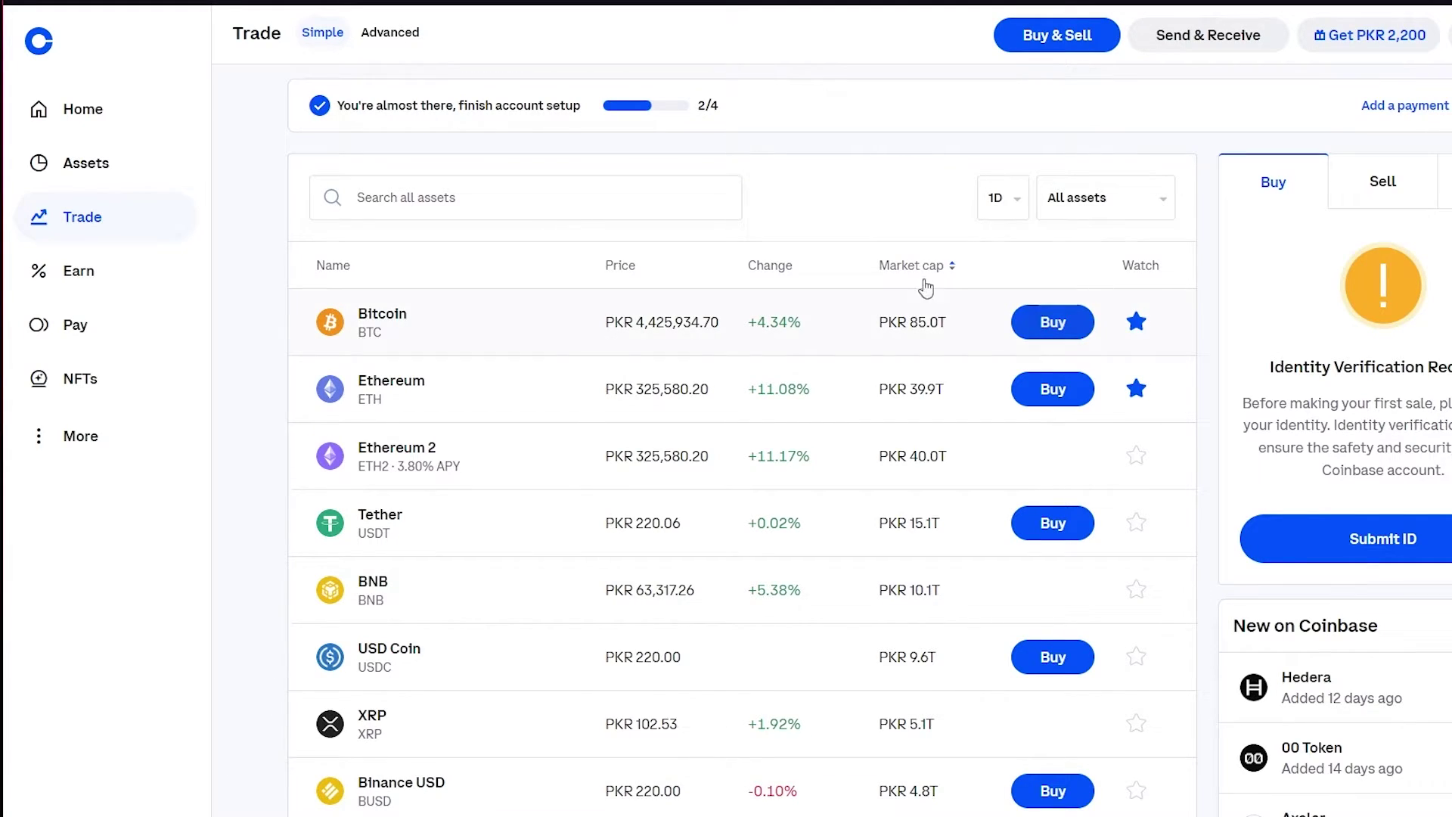
click(1079, 198)
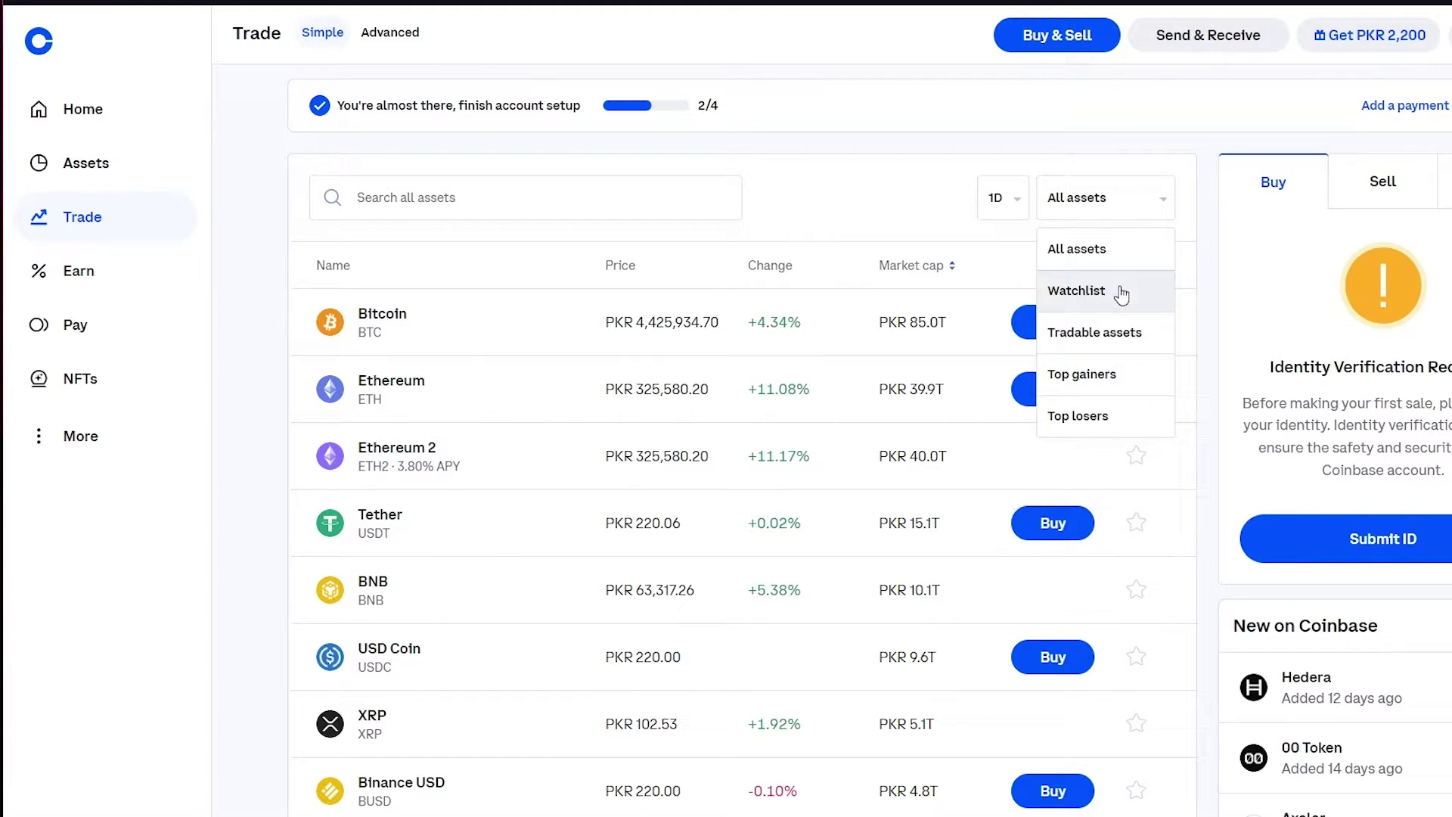
click(1116, 389)
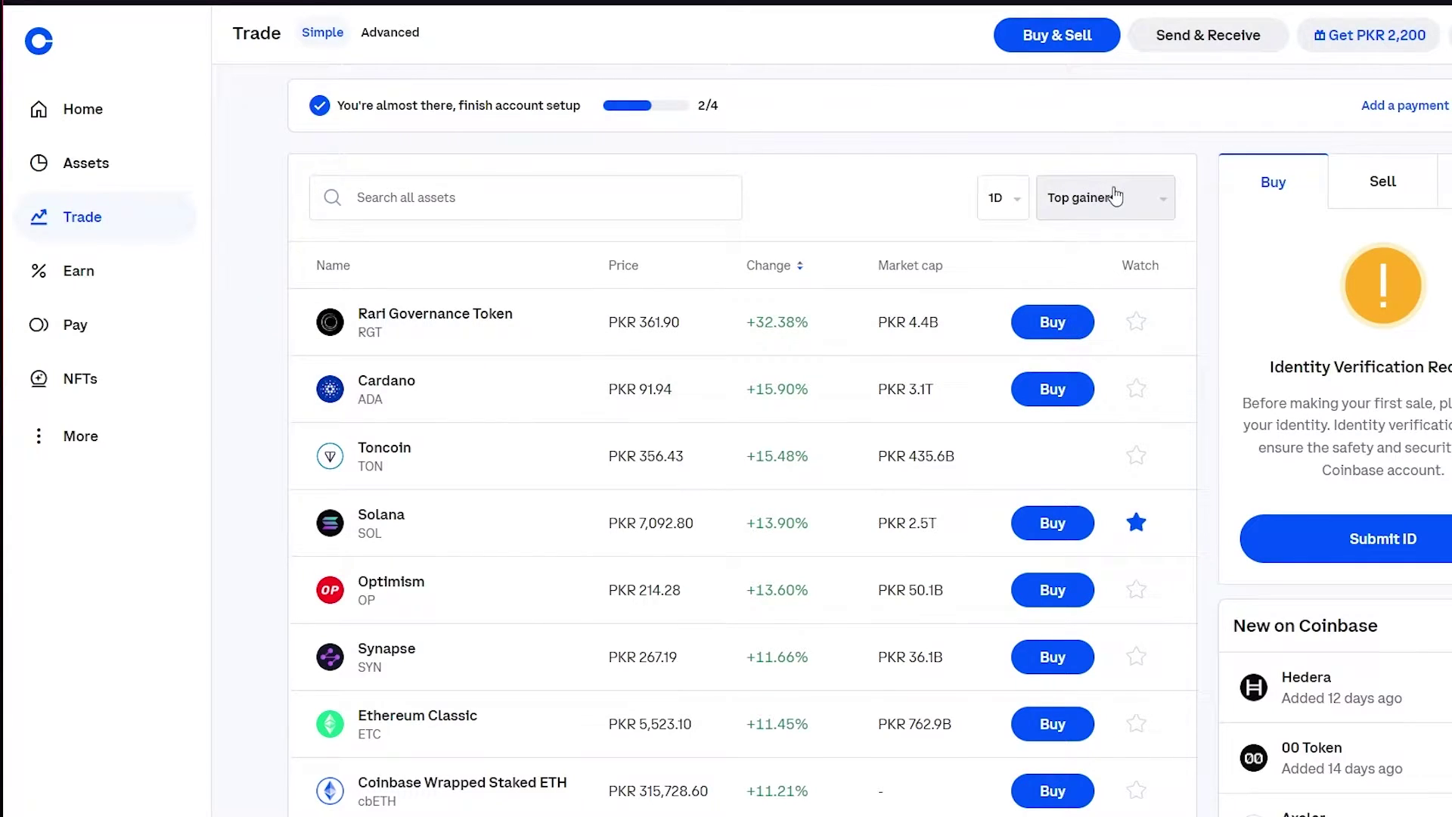
Step: Switch the asset filter to Tradable assets, leaving the 1D period unchanged
click(1116, 196)
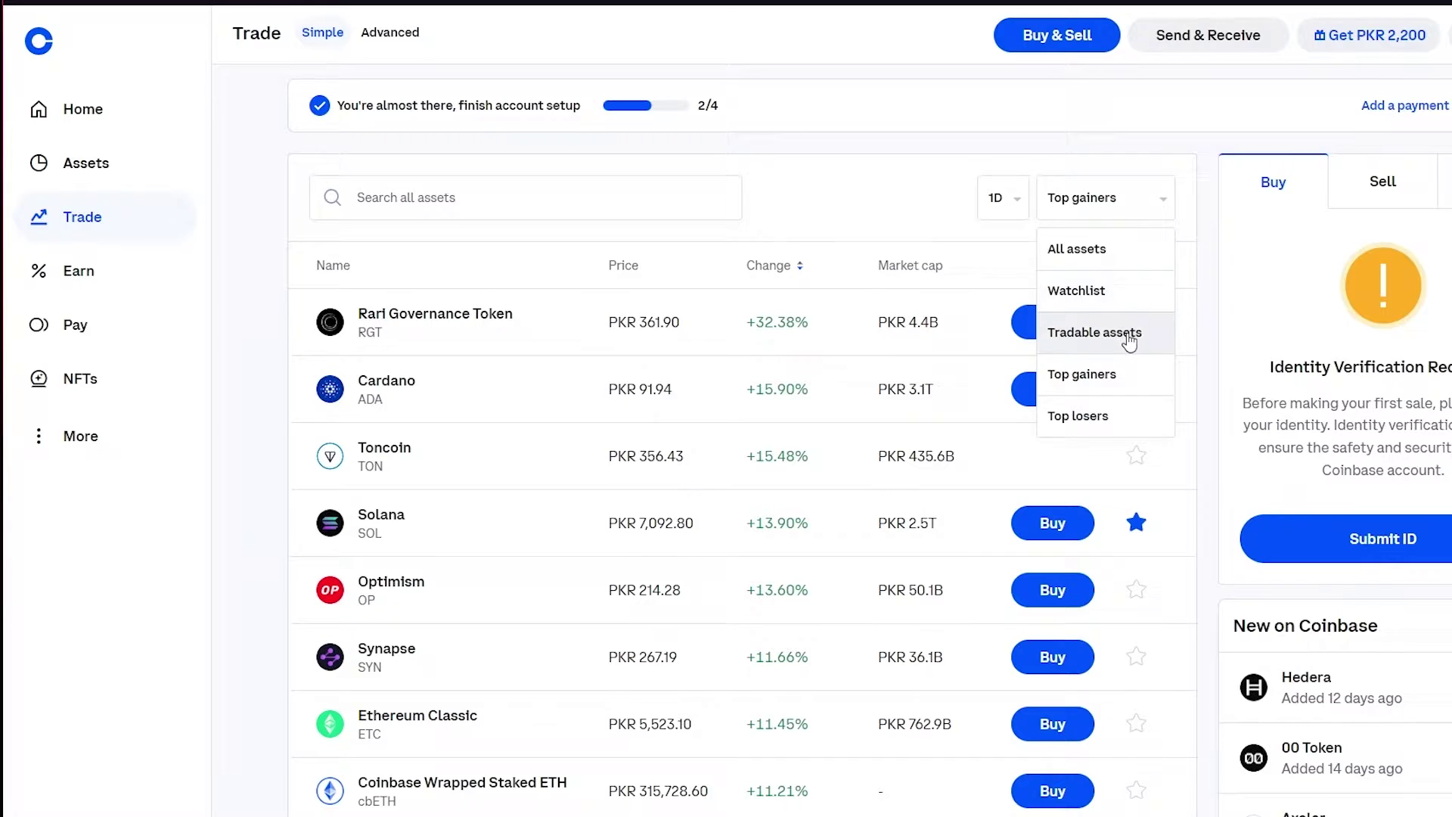
click(1129, 340)
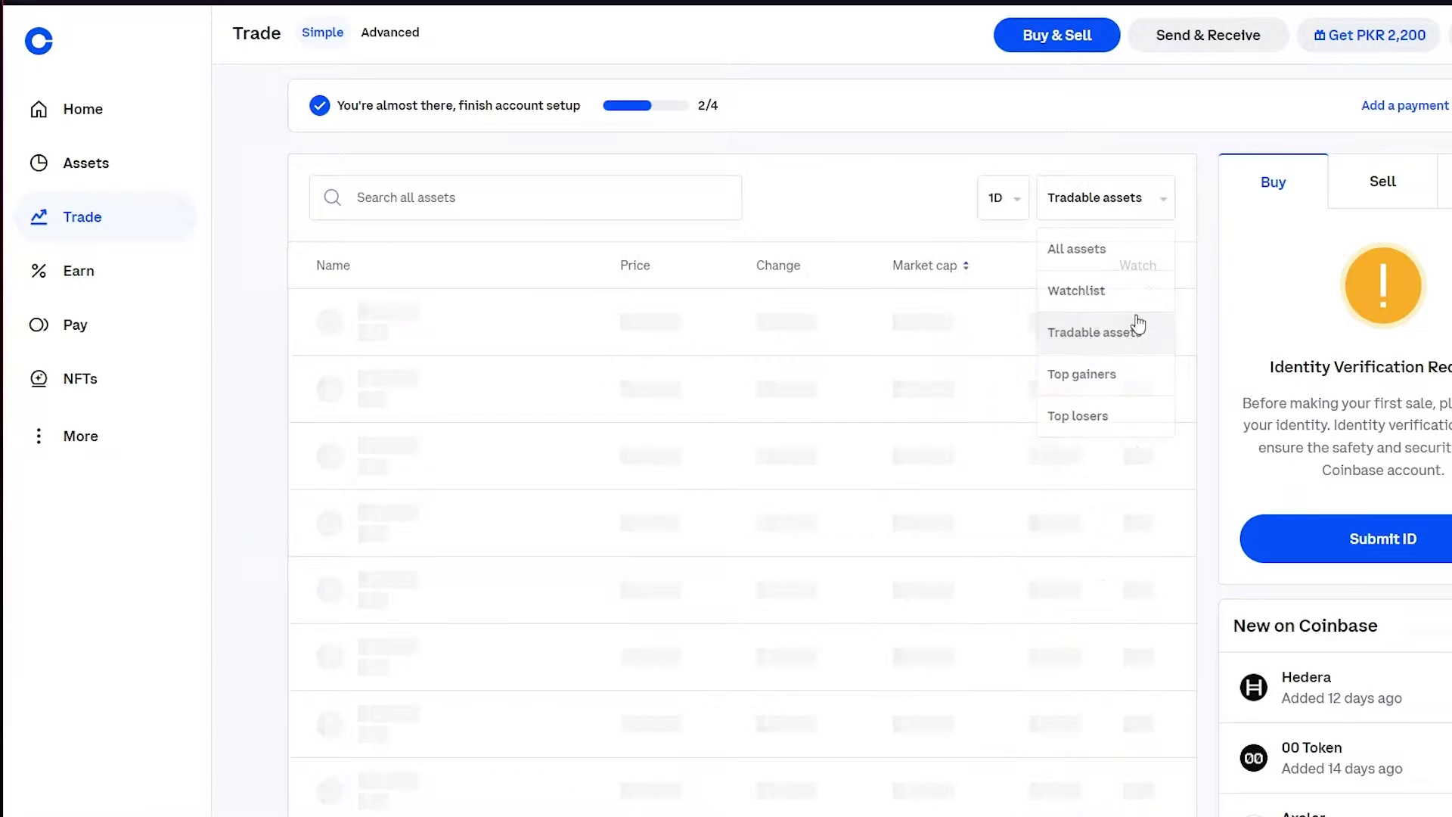
click(1024, 220)
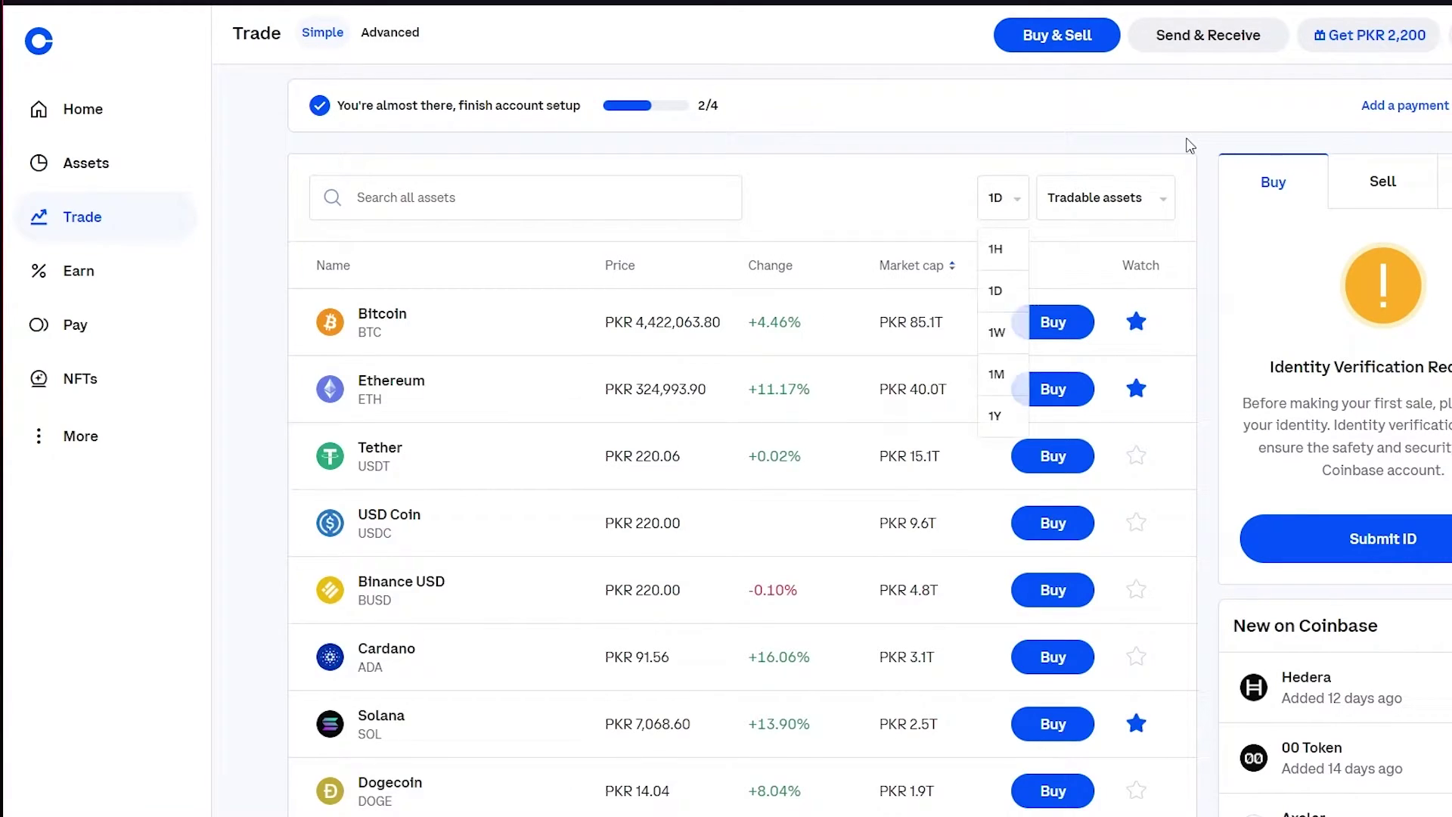
click(998, 202)
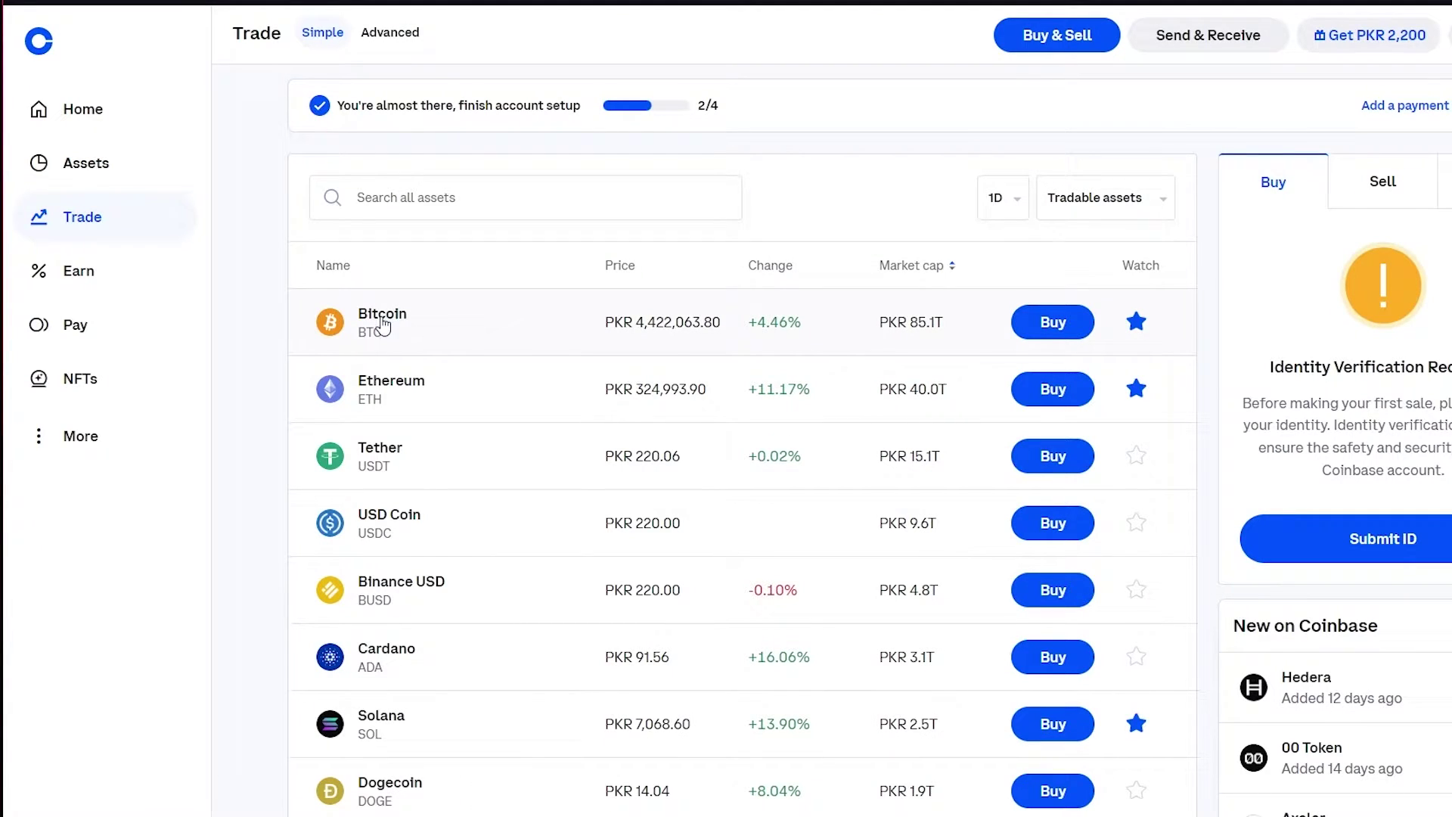
Step: Open Bitcoin's page and view its chart over 1H, 1D, 1W, 1M, 1Y and ALL
click(384, 321)
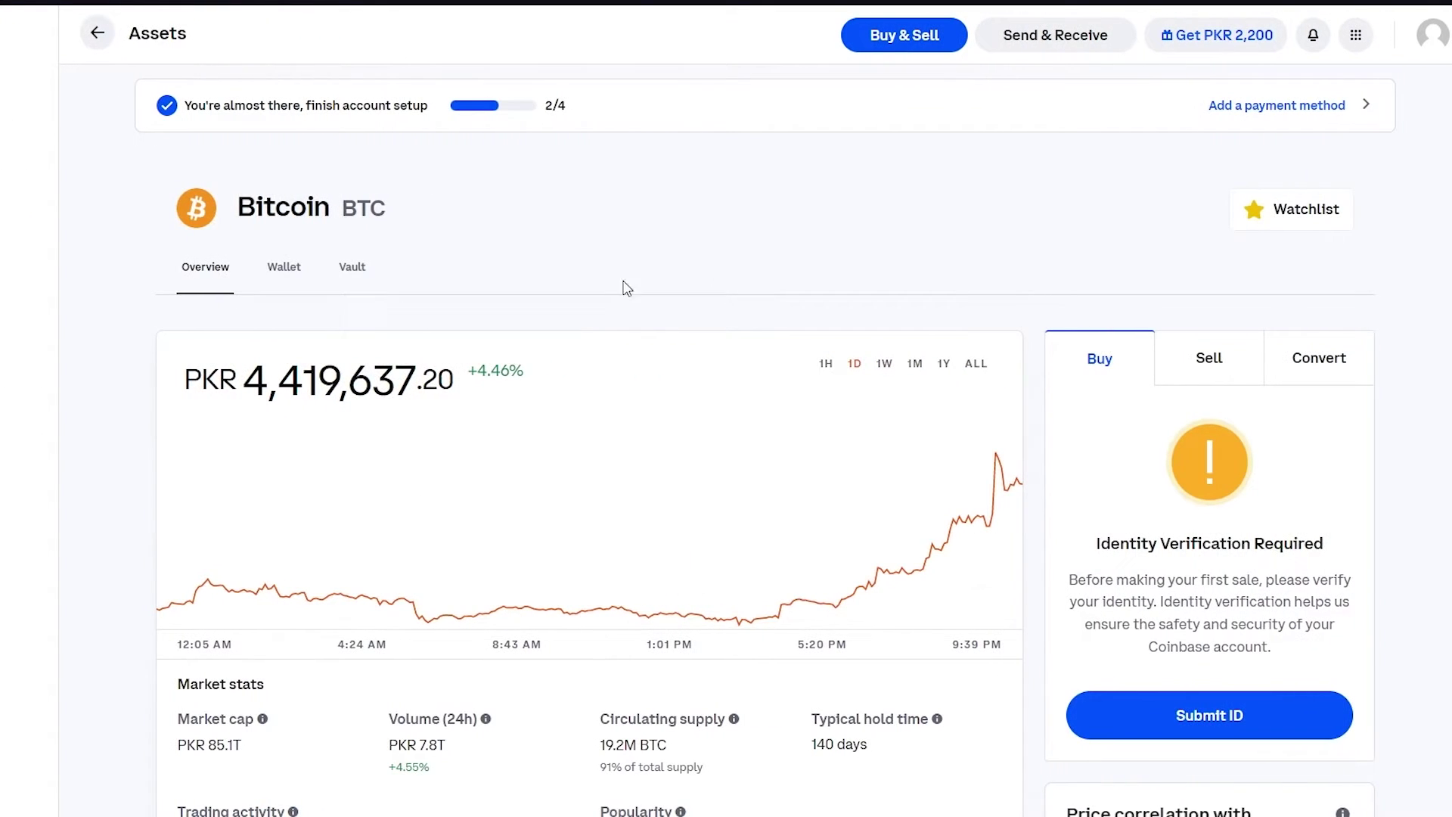
scroll(1168, 285, down, 2)
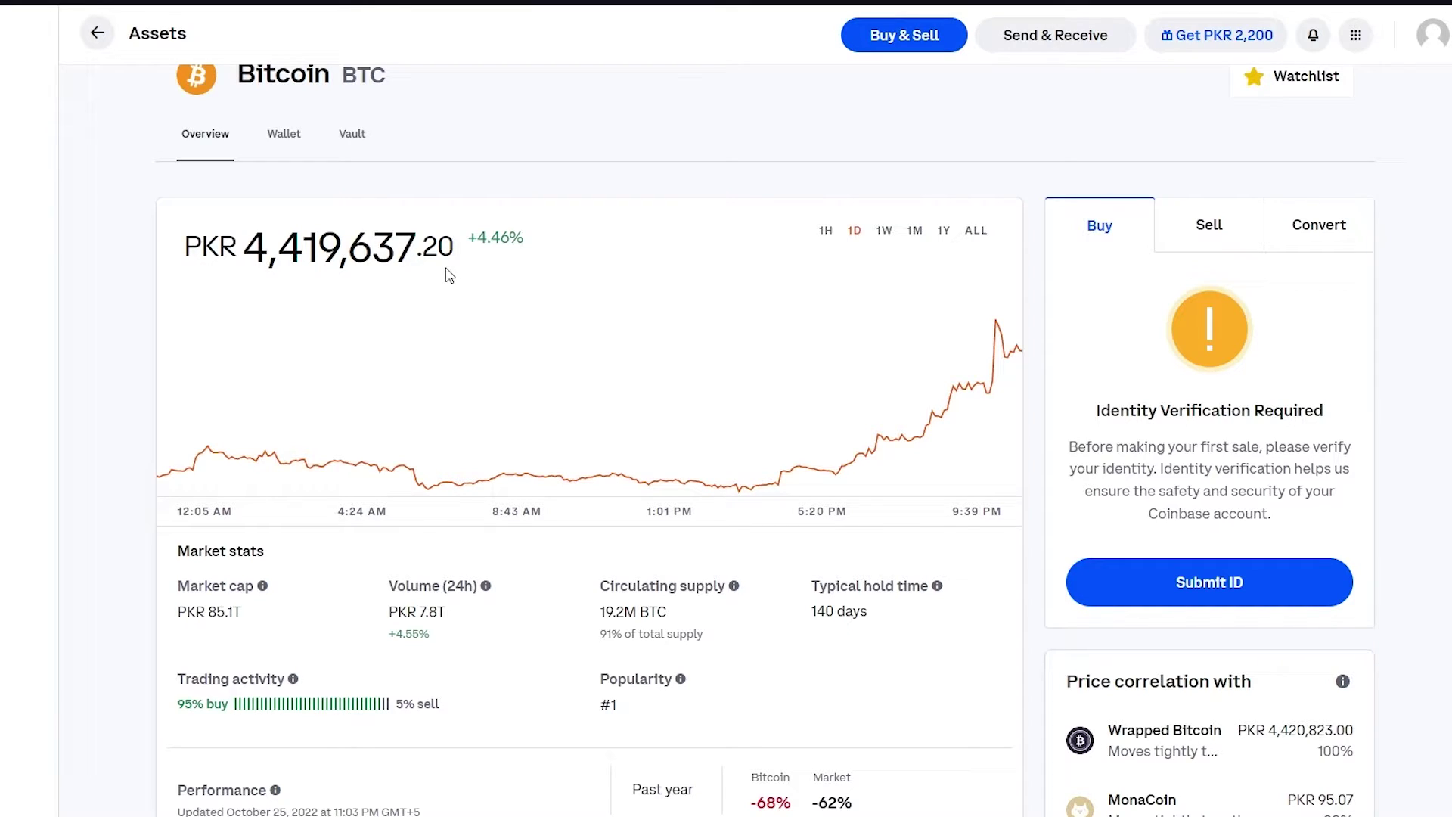
click(826, 231)
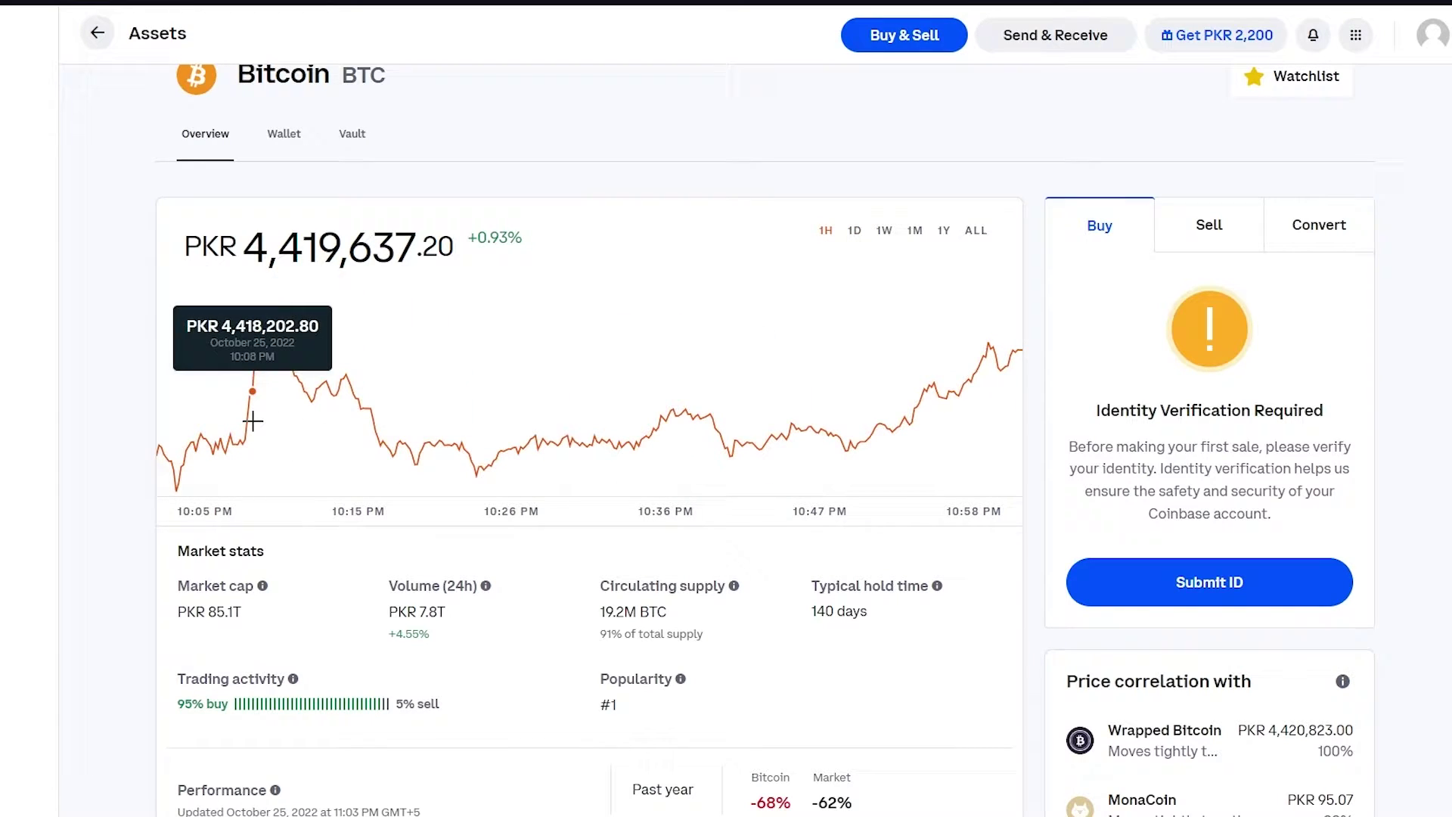
click(856, 231)
click(883, 232)
click(914, 231)
click(946, 231)
click(974, 231)
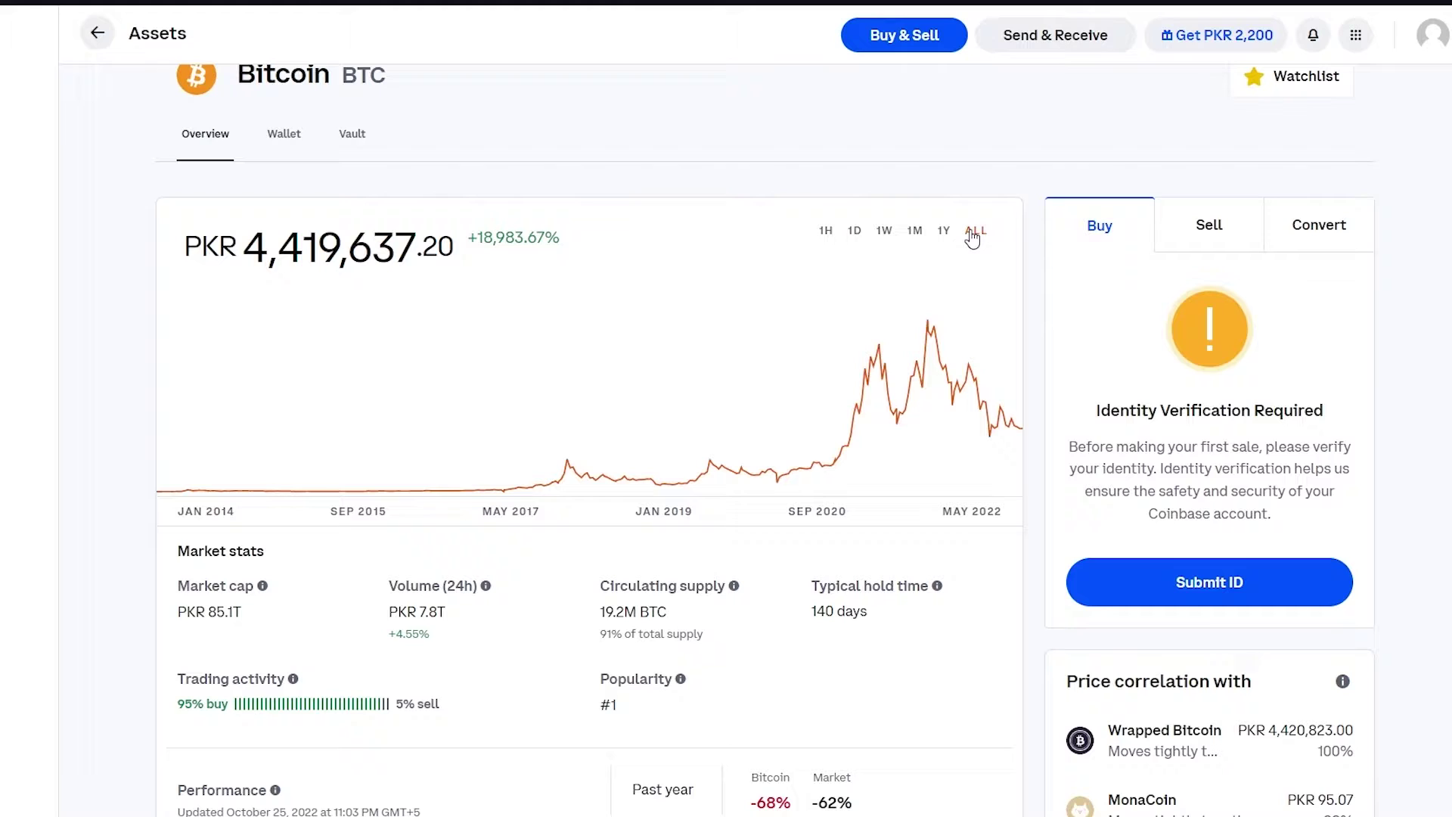
Step: Switch Bitcoin's chart back to 1H, then to 1D
mouse_move(284, 484)
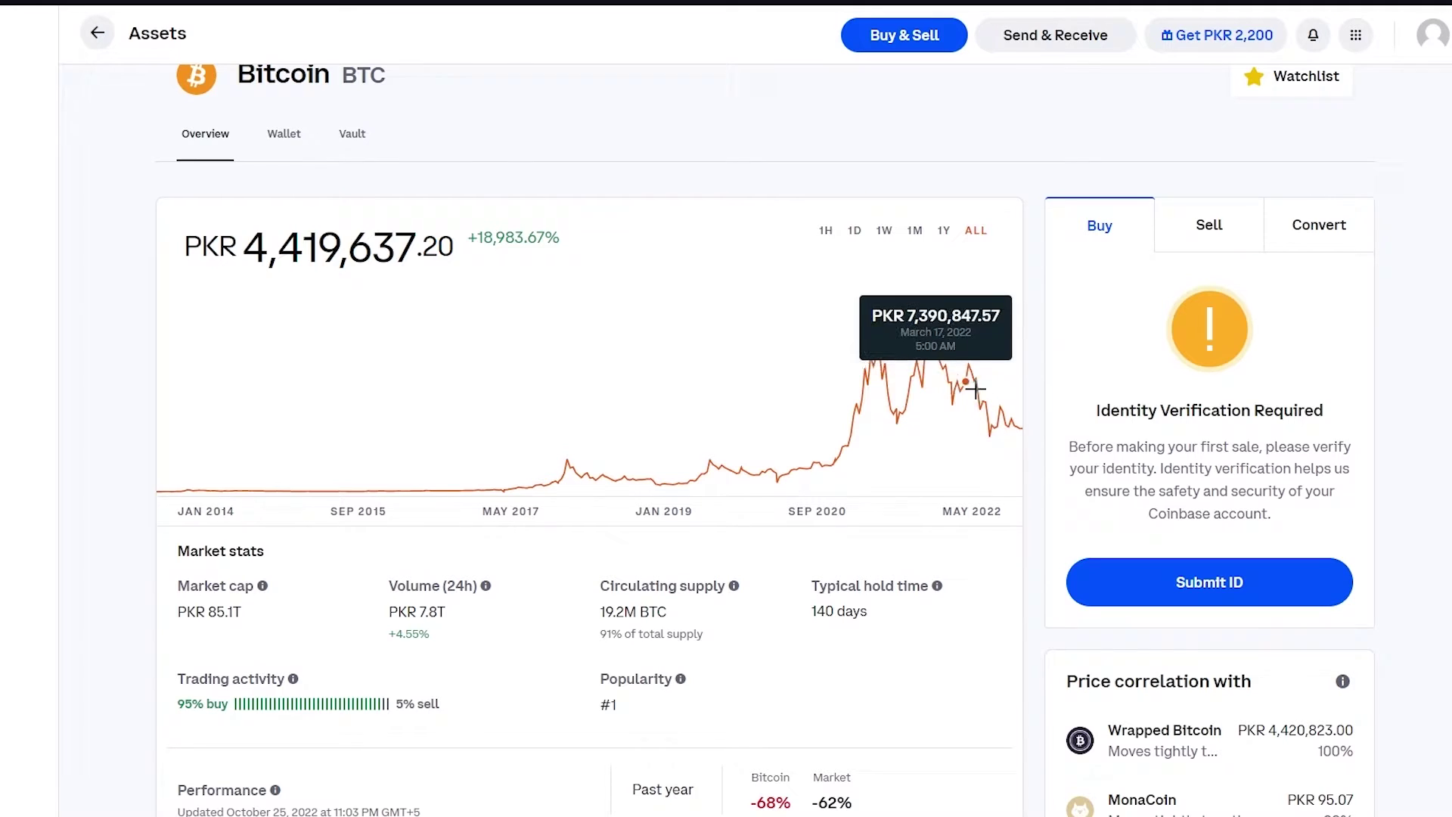
click(828, 238)
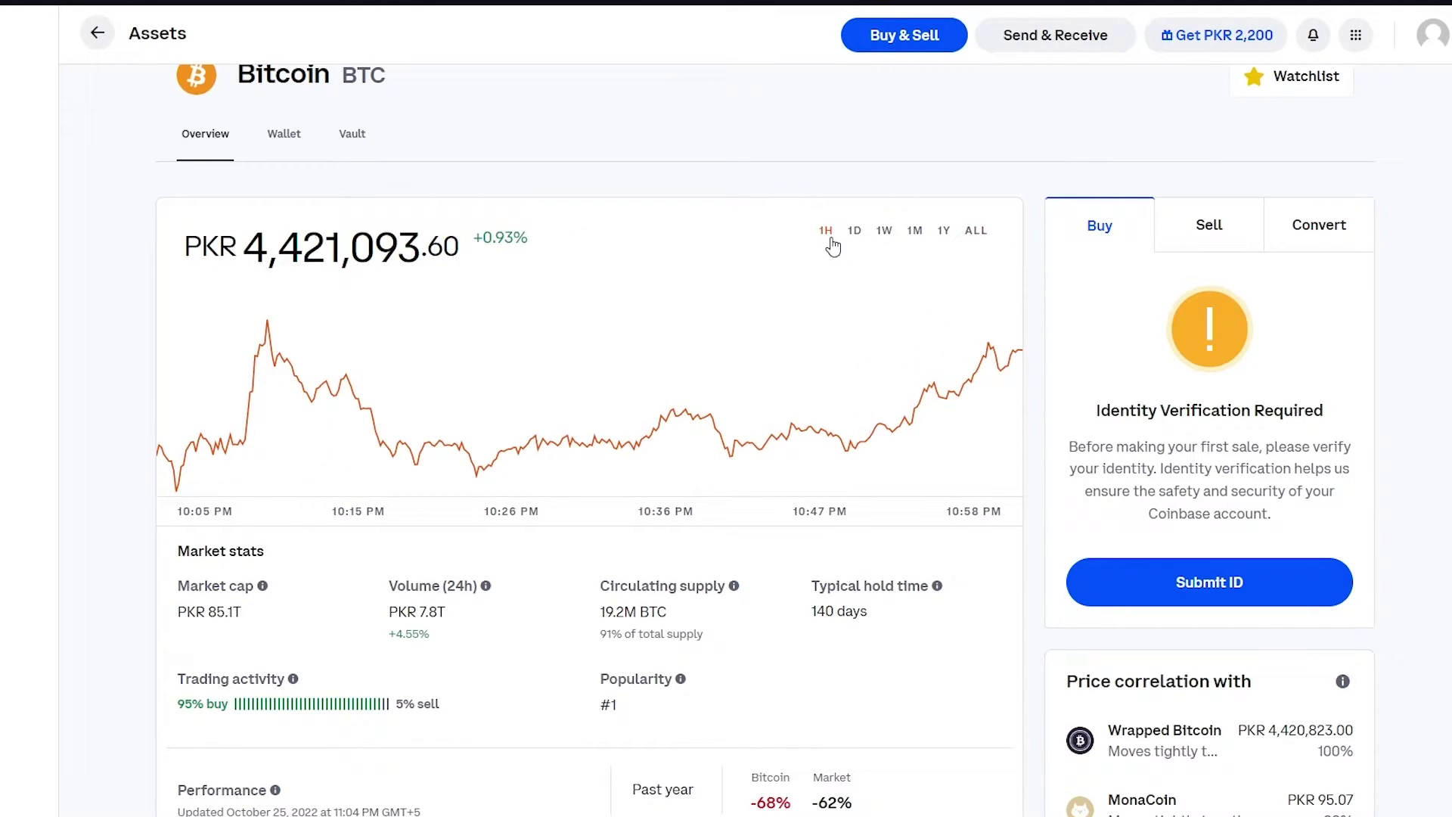
click(854, 230)
Step: Set Bitcoin's chart to 1M, scroll through the news list, and jump back to the top
click(914, 231)
scroll(974, 324, down, 5)
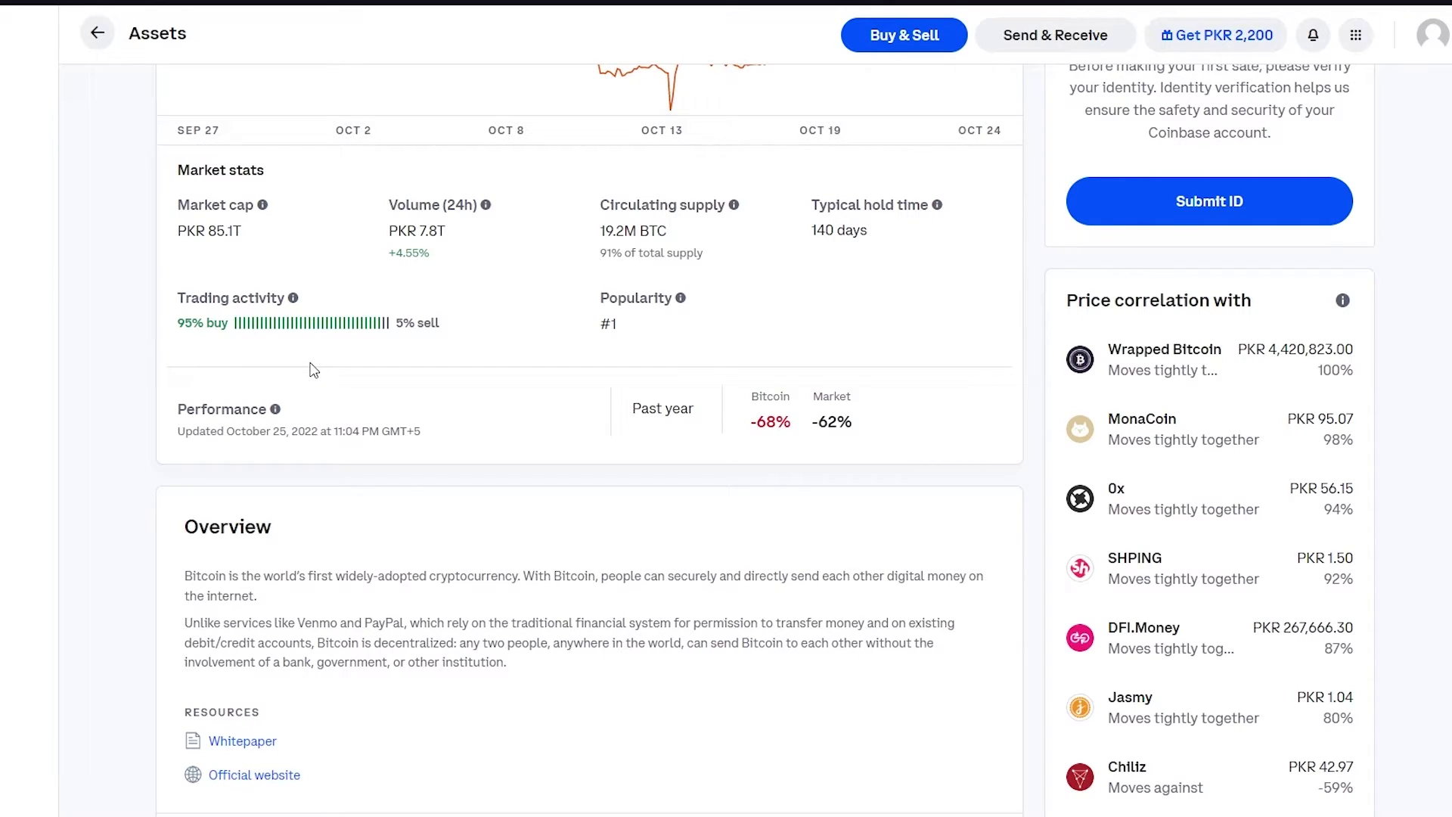
scroll(312, 369, down, 3)
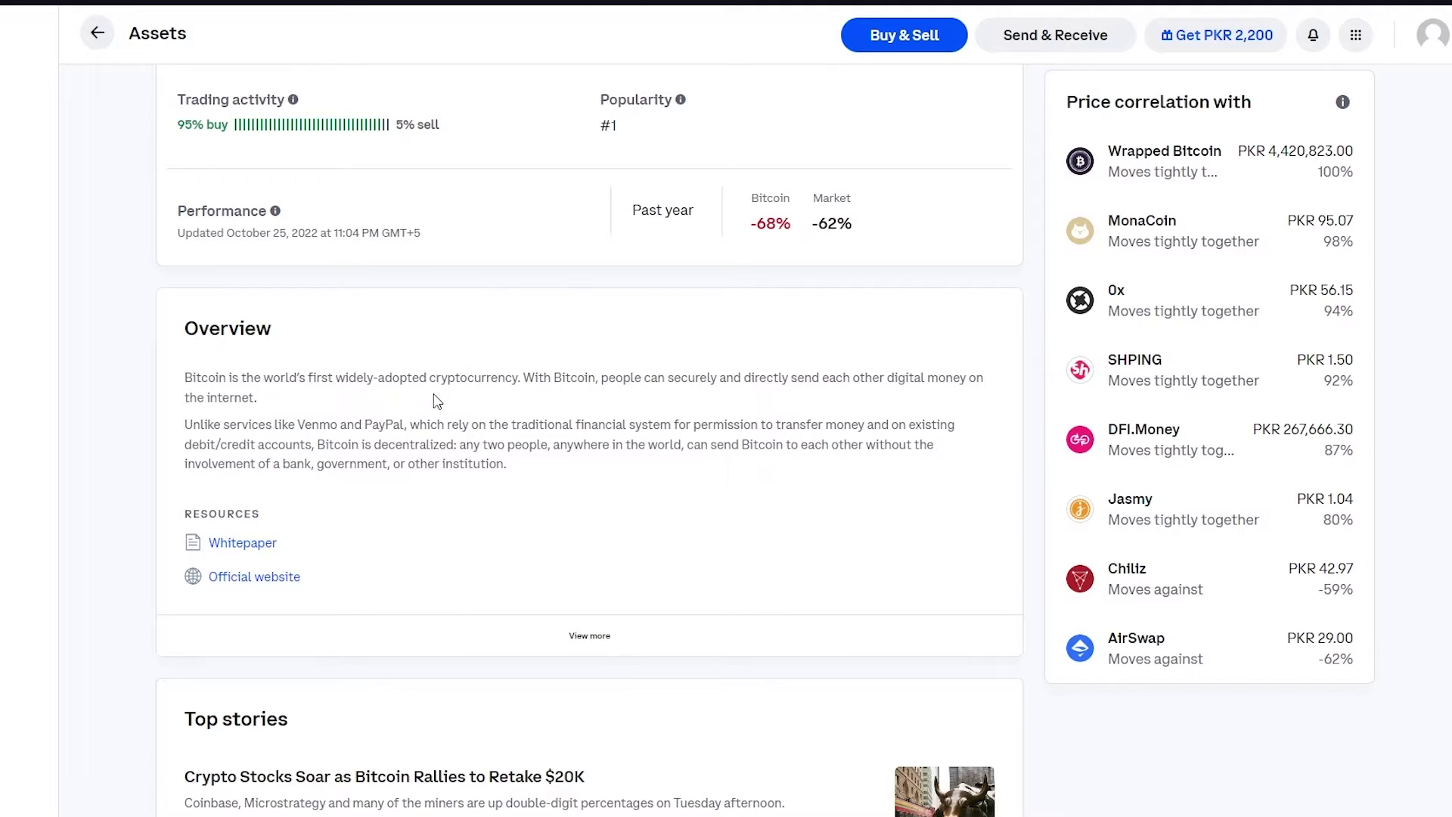
scroll(540, 399, down, 5)
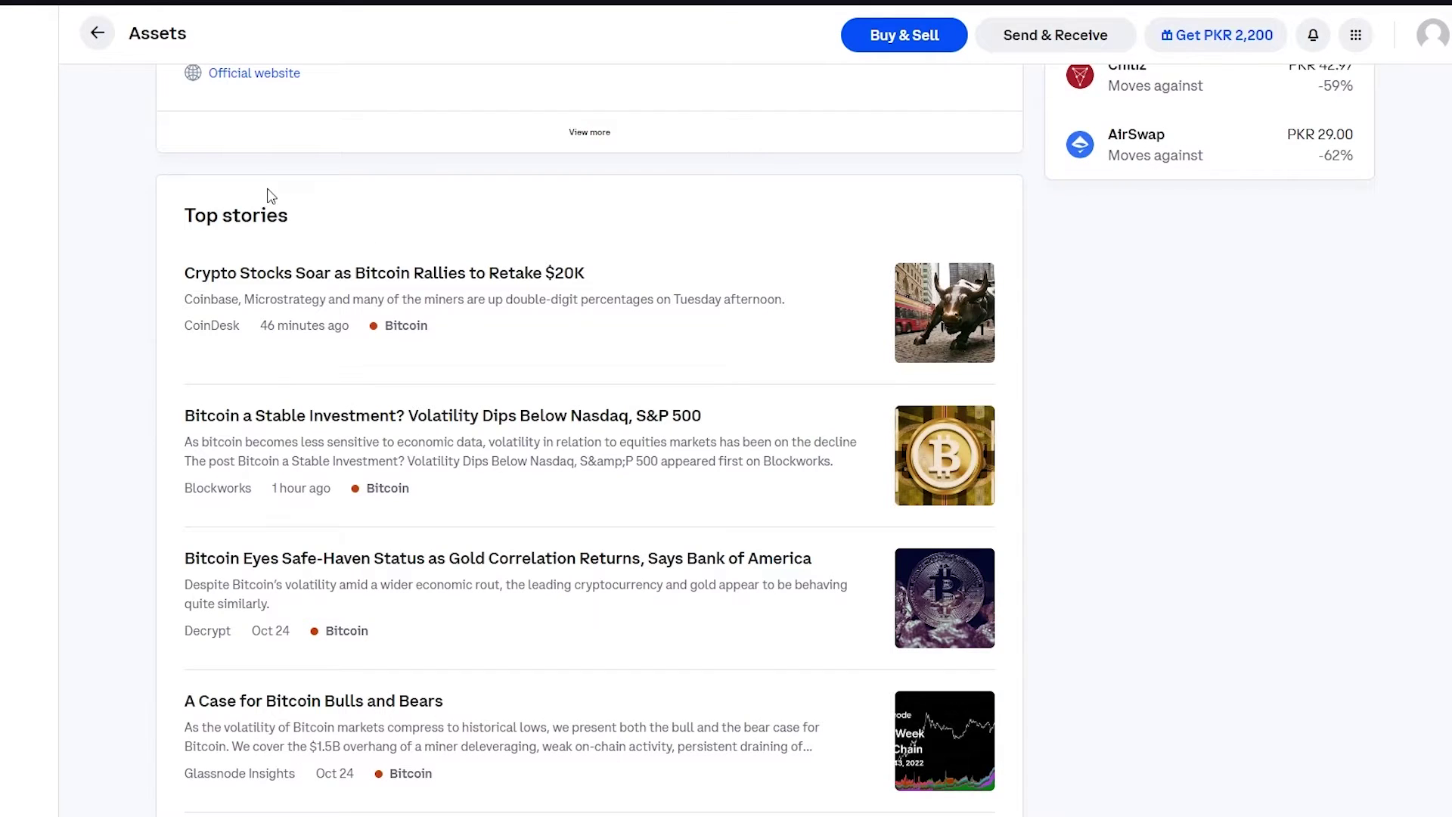
scroll(236, 266, down, 1)
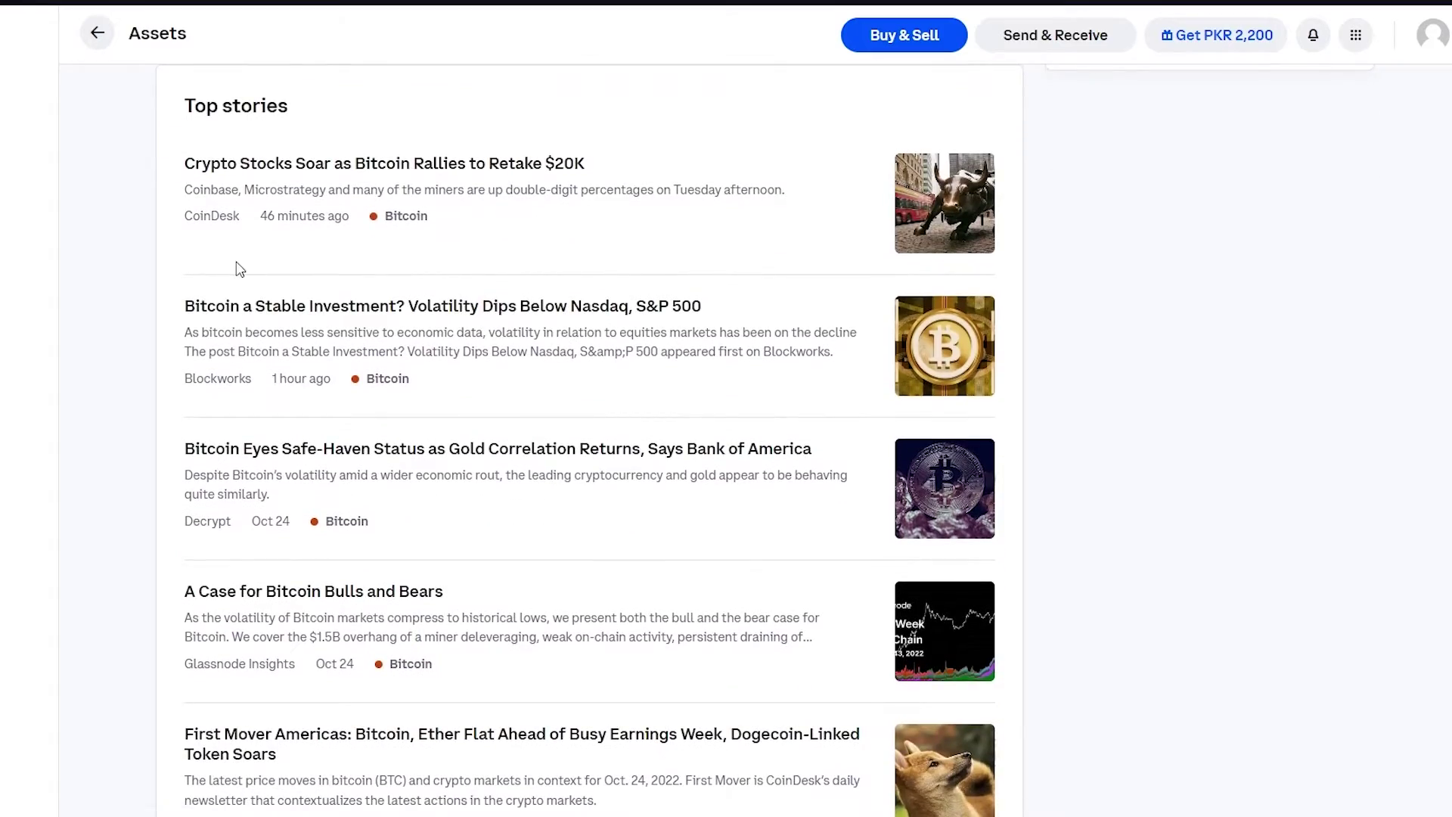
scroll(239, 268, down, 18)
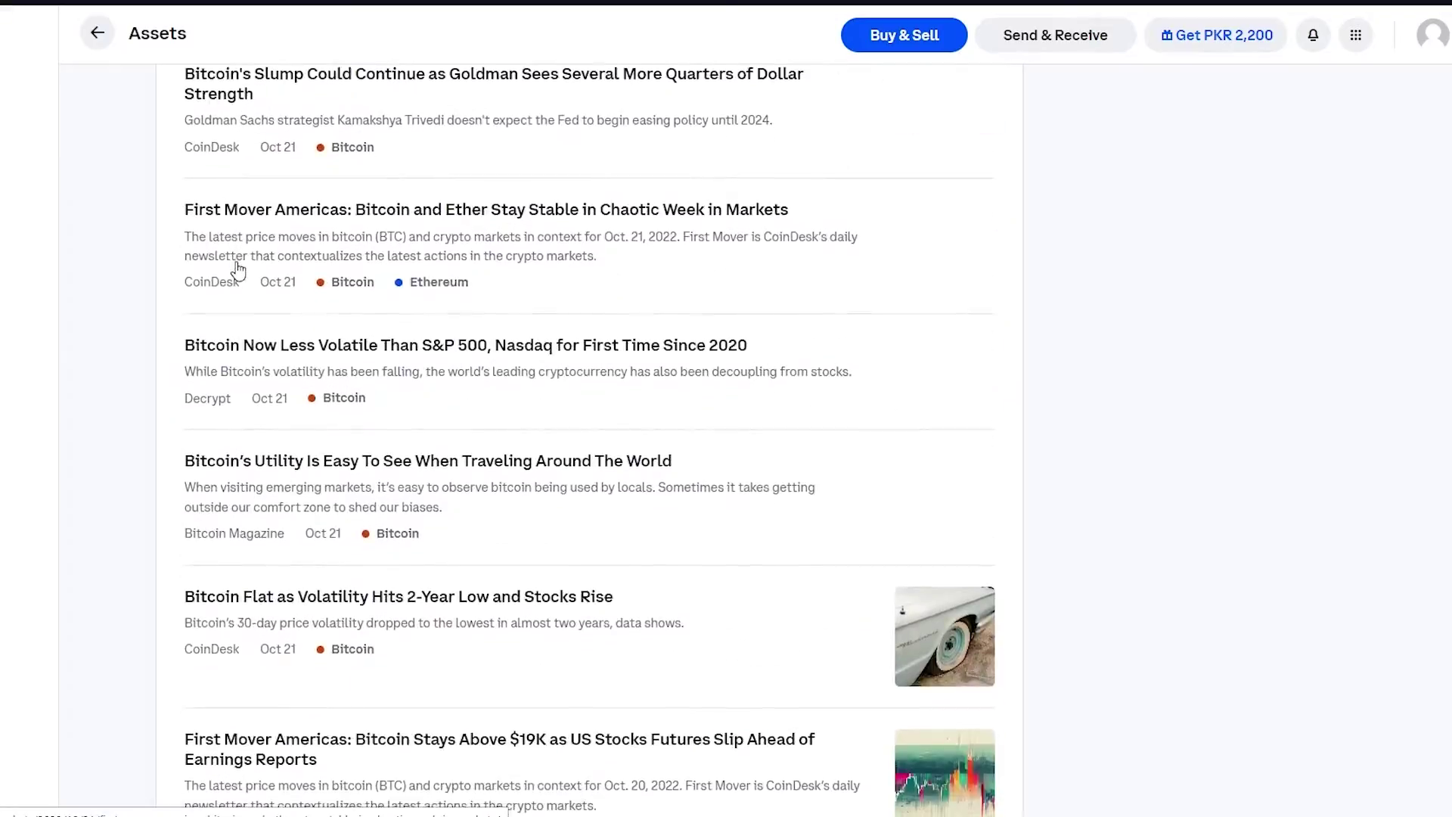
scroll(239, 268, down, 11)
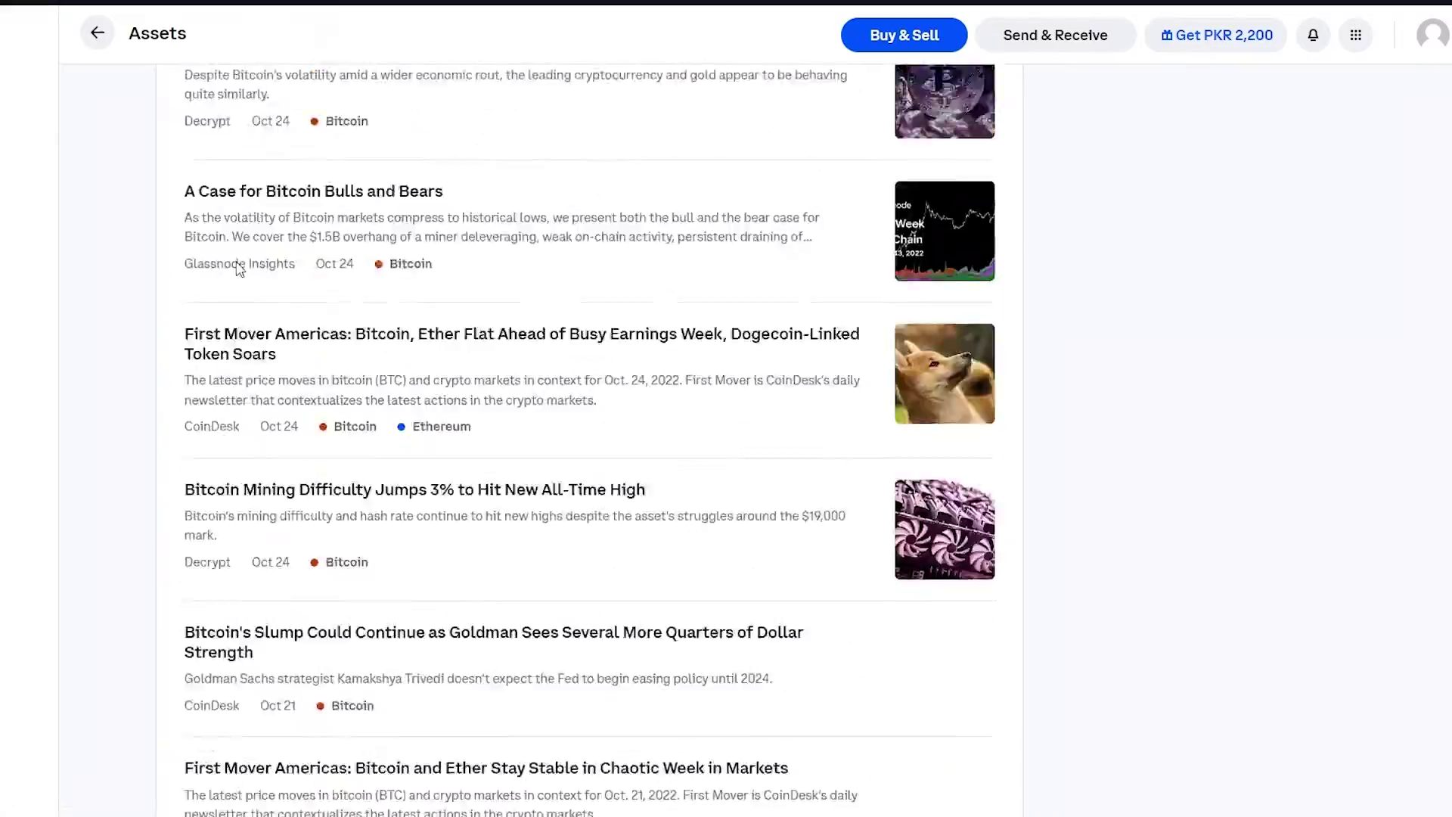
key(Home)
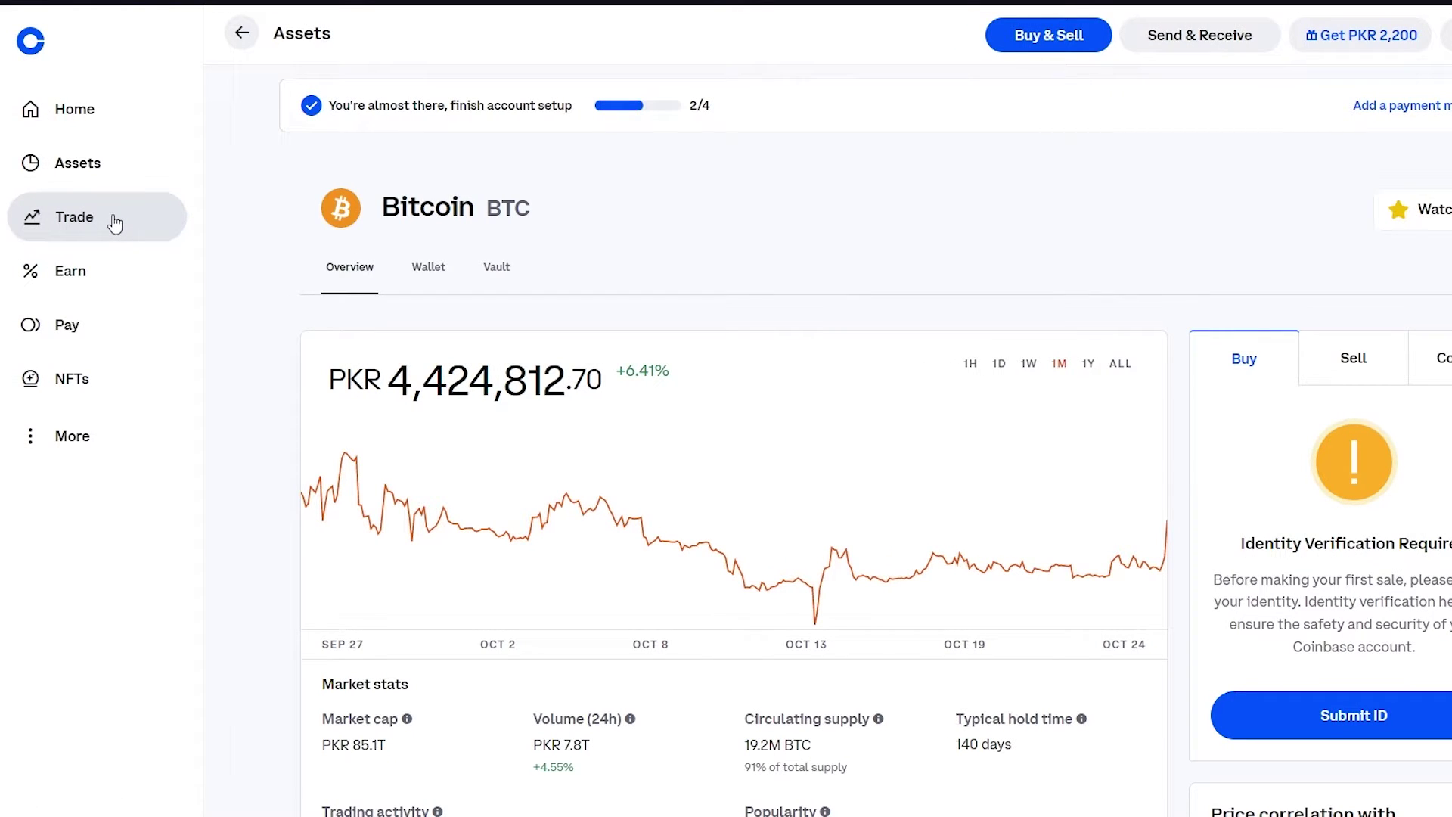
Step: Try buying Bitcoin from the Trade list and dismiss the Identity Verification prompt
click(114, 223)
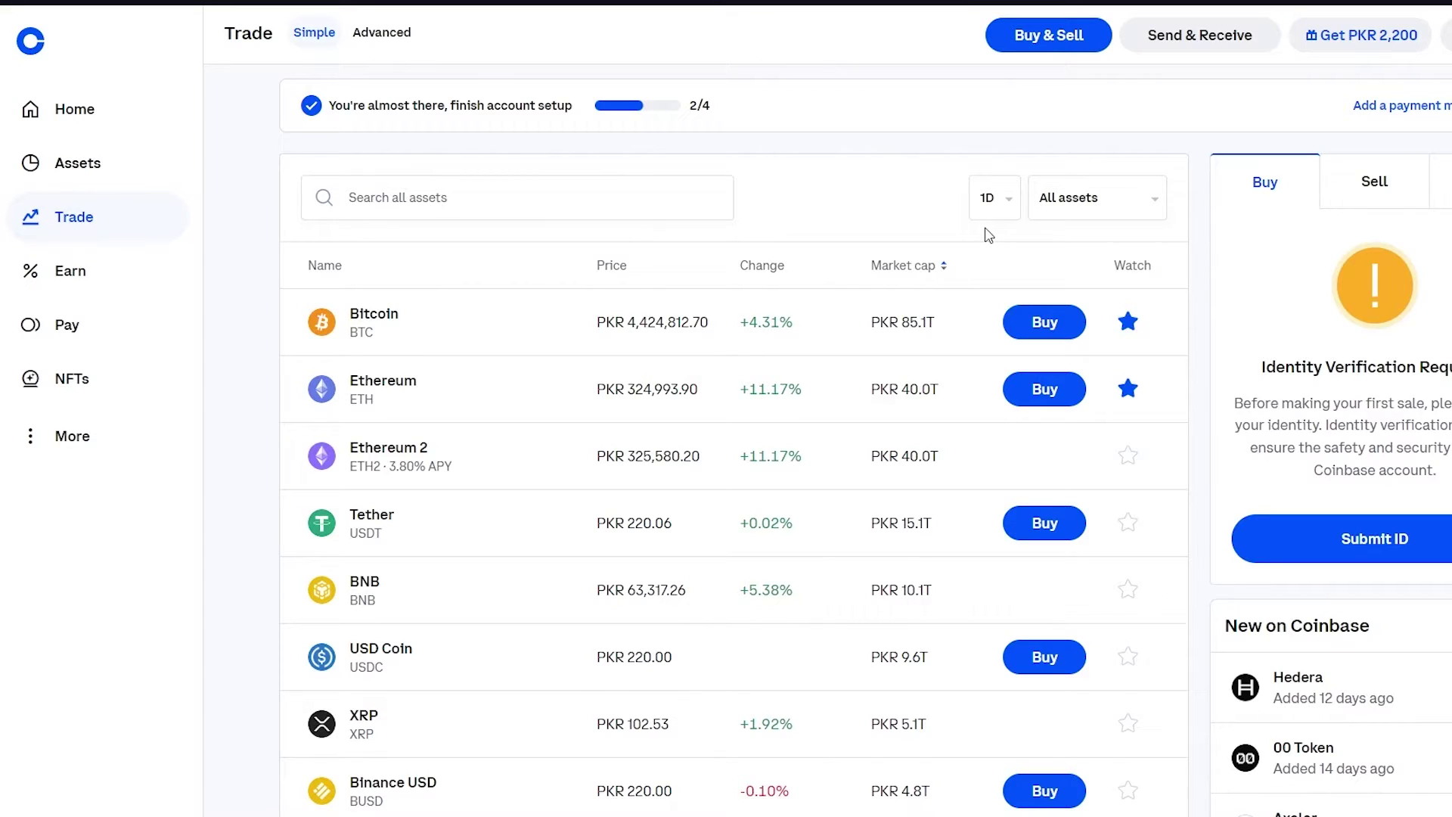
click(1049, 323)
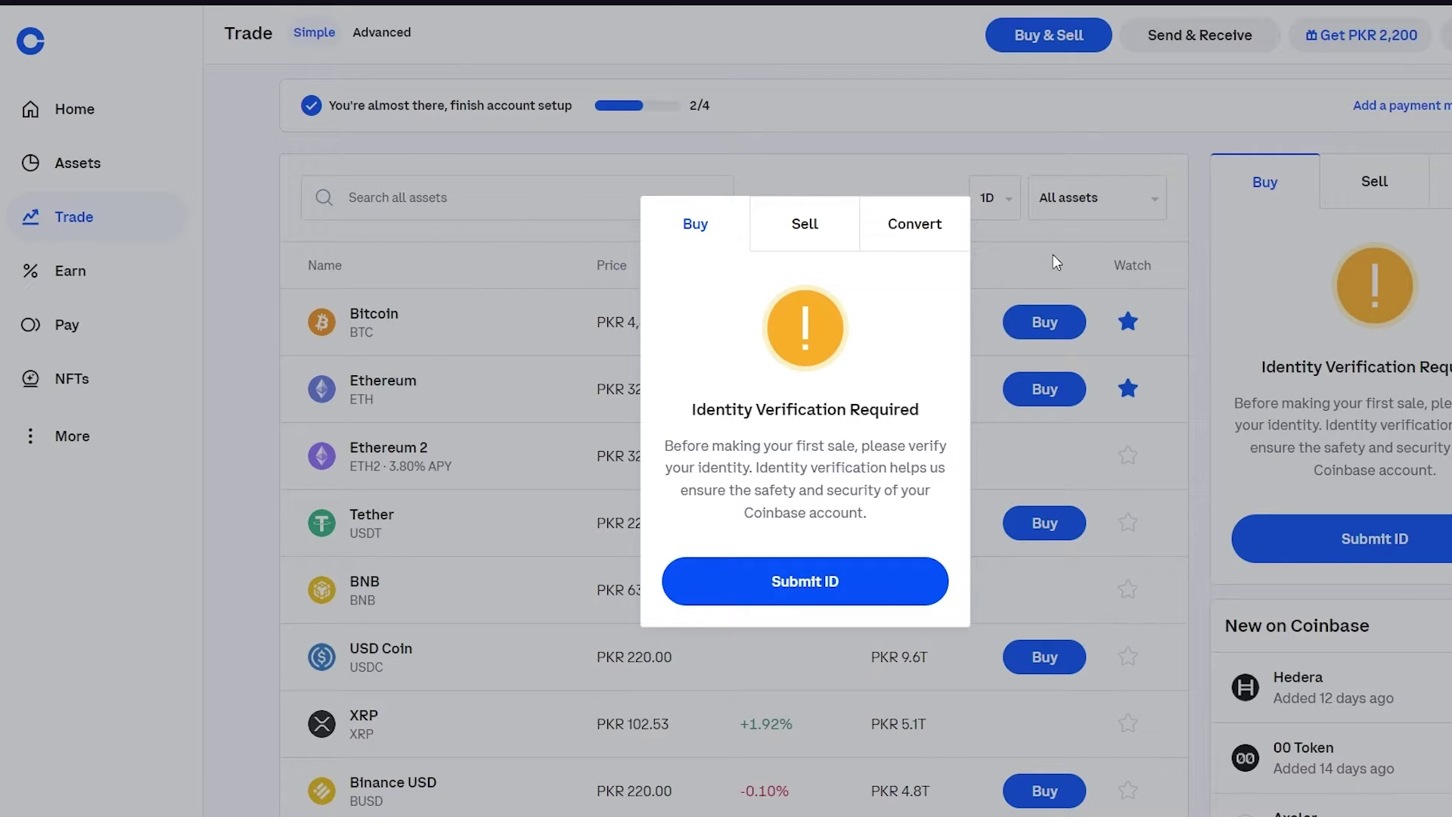
click(915, 144)
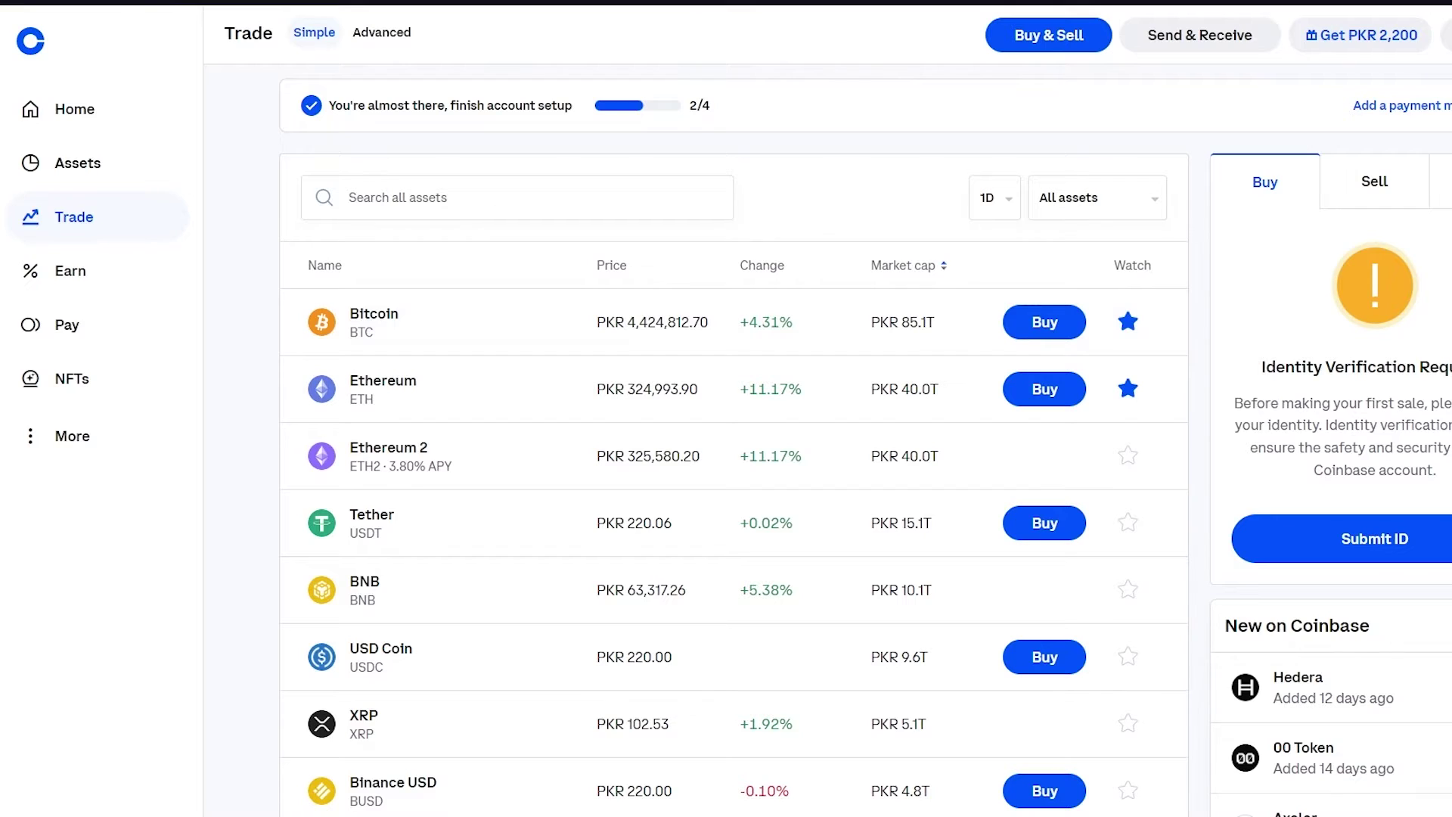
Step: From the avatar menu reach Settings > Payment methods, preview the Credit/Debit Card form, and close it
click(1411, 31)
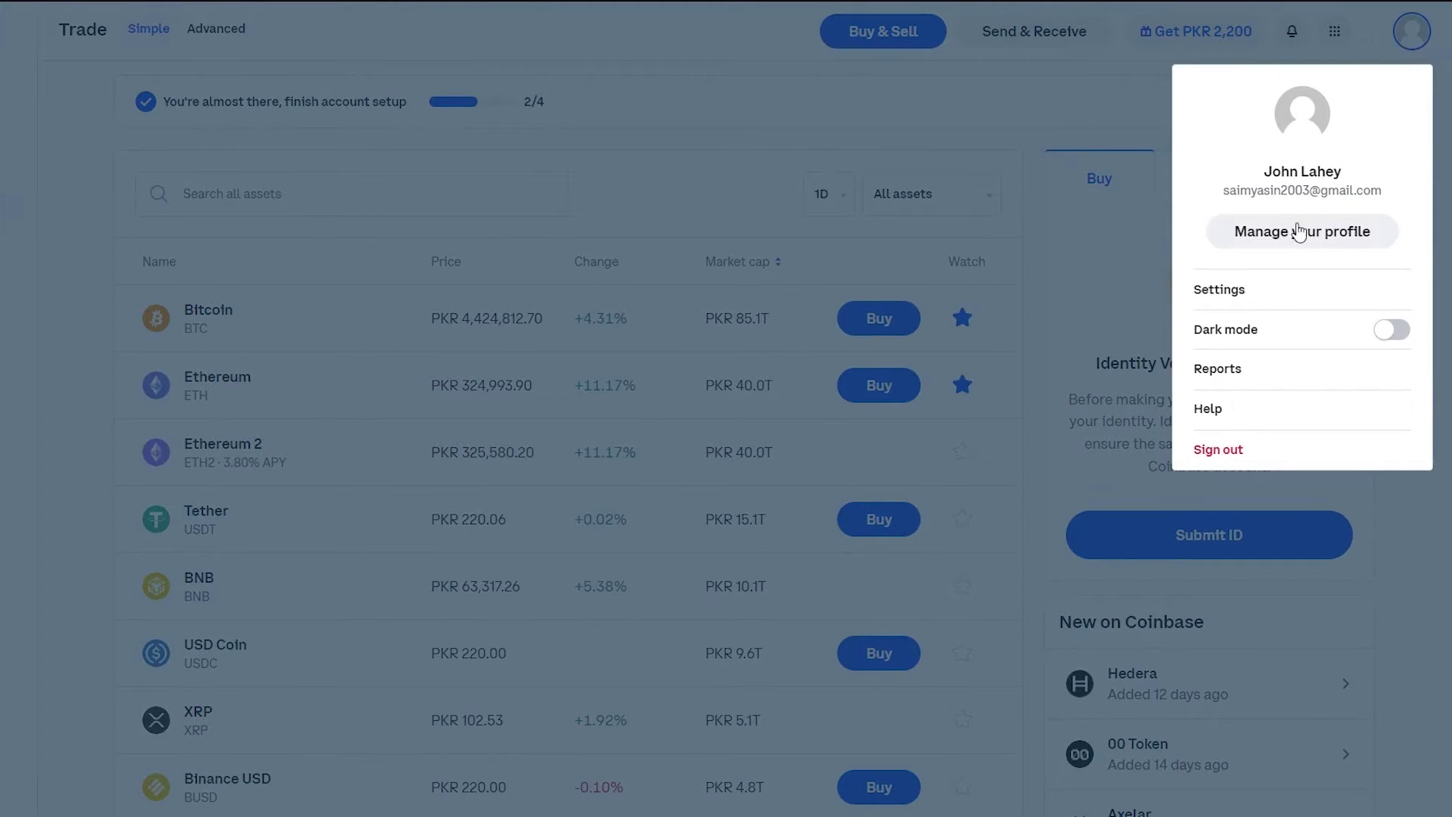
click(1252, 310)
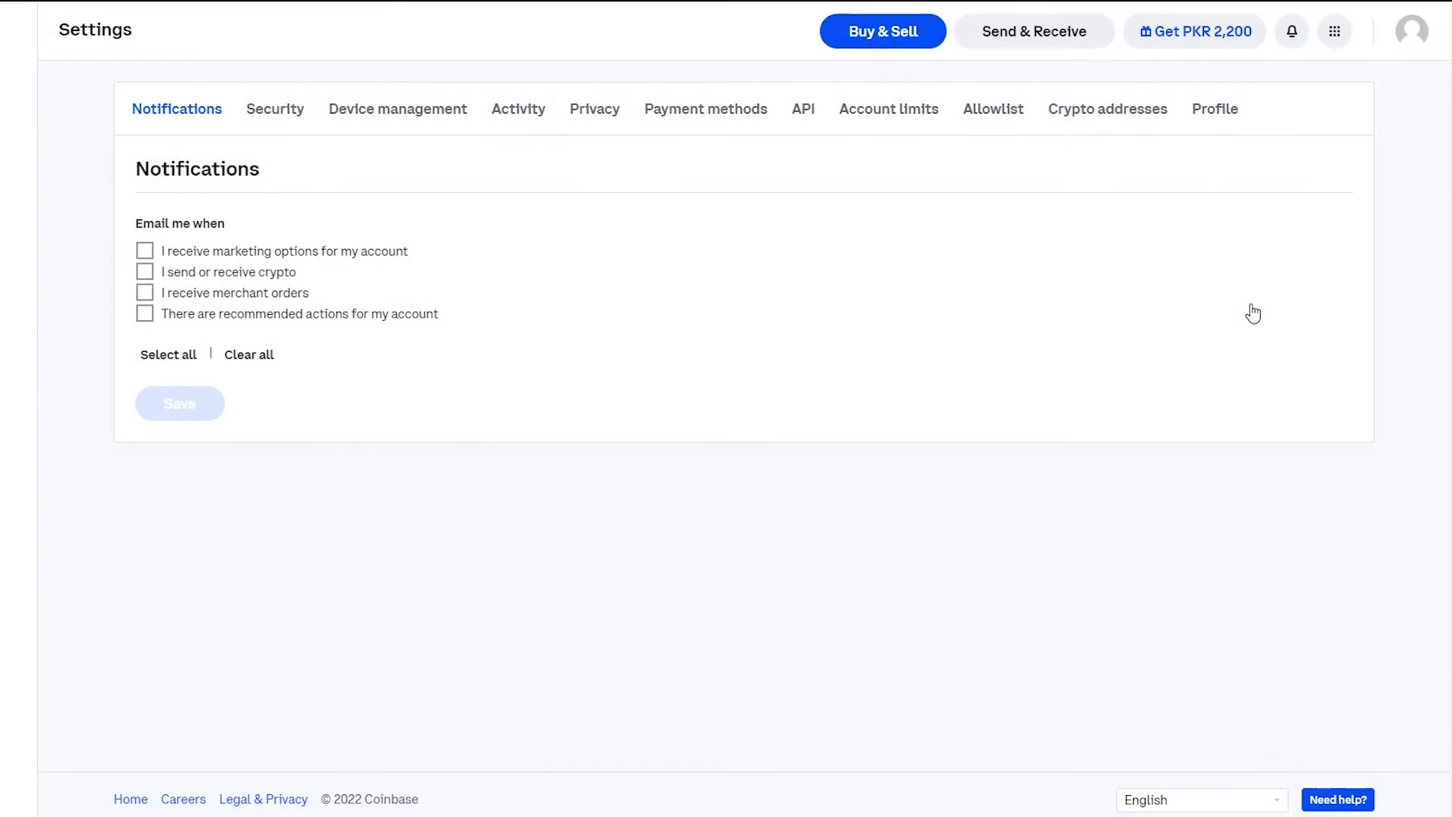
click(696, 111)
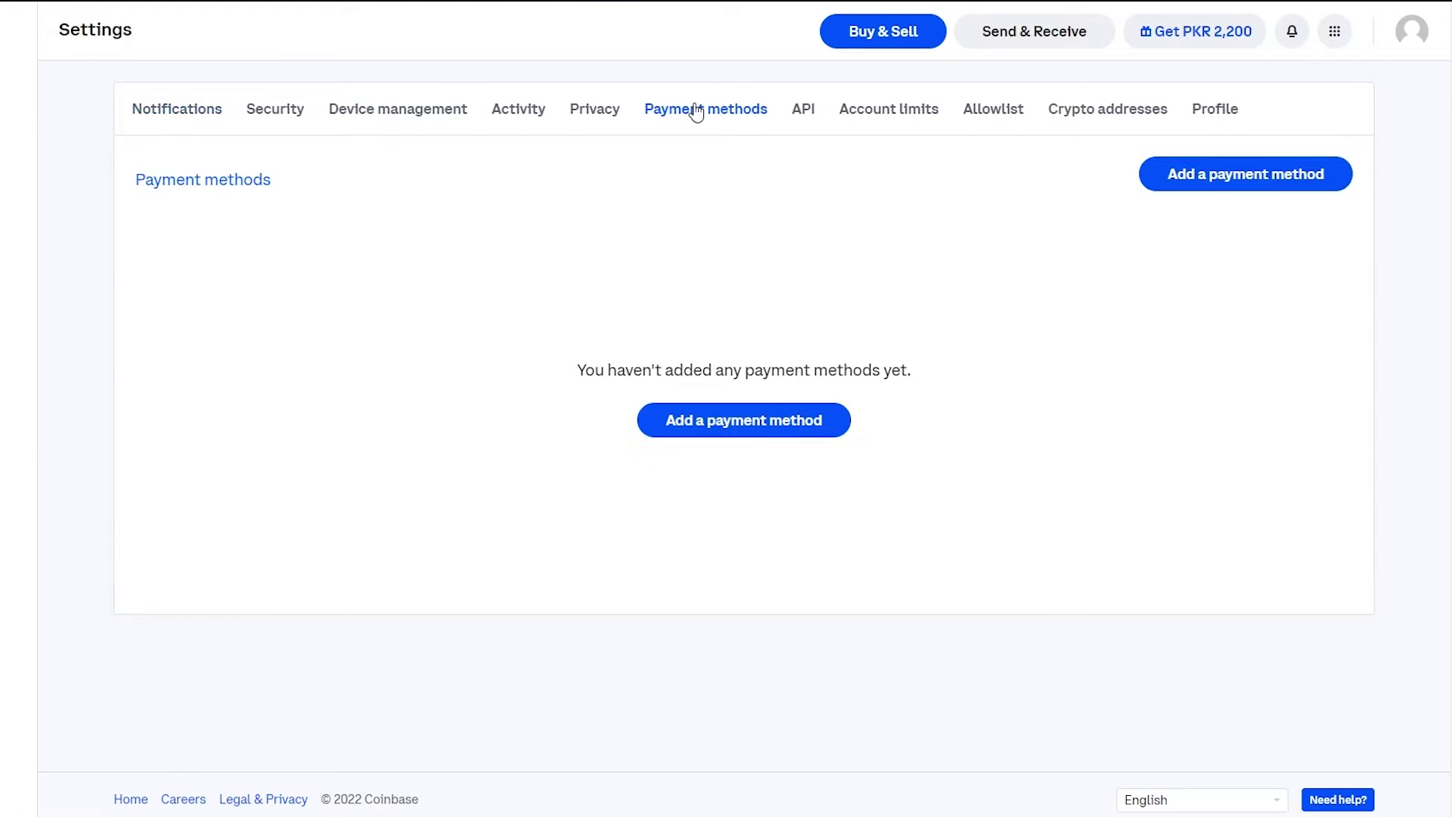
click(1207, 170)
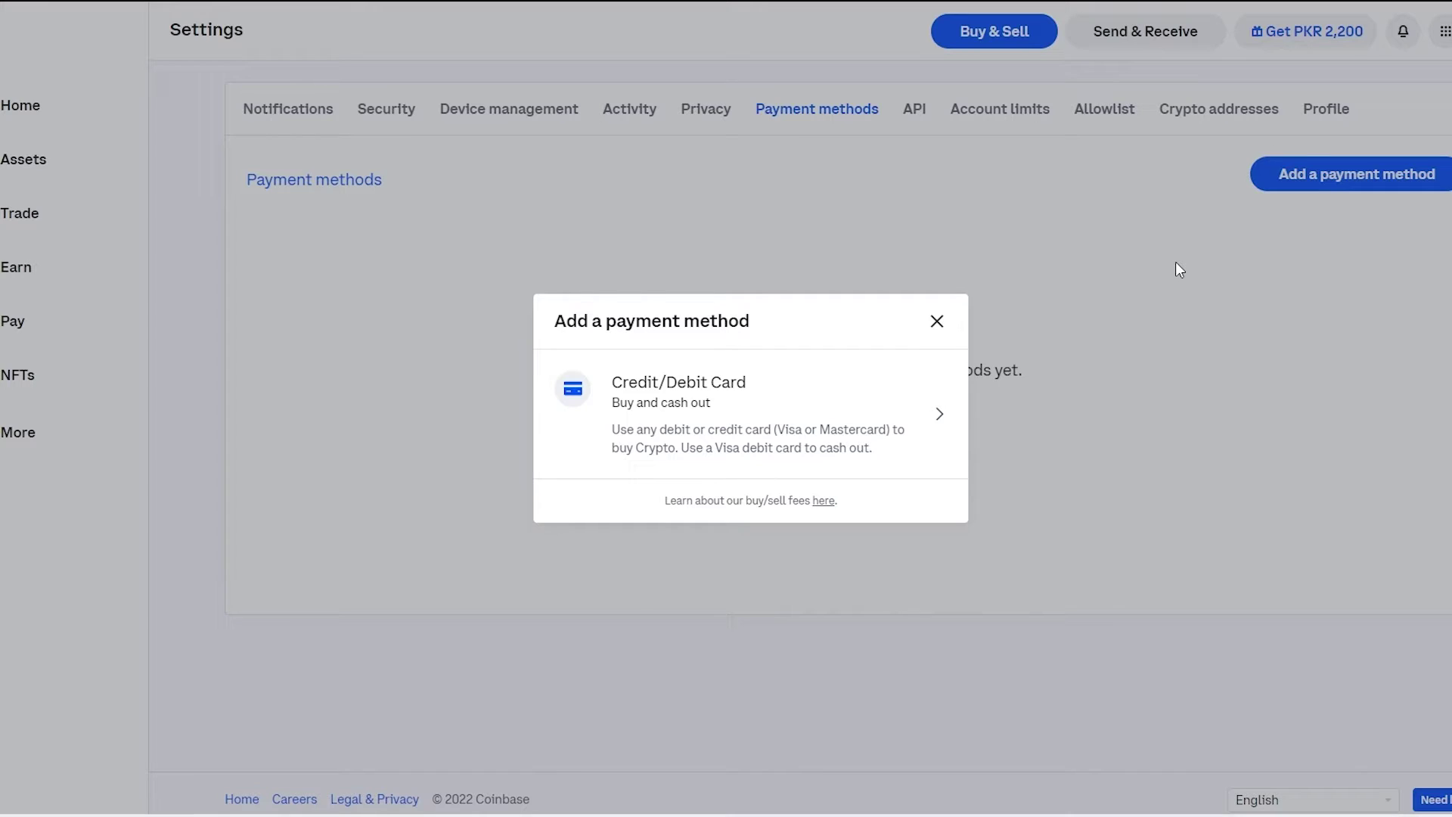
click(843, 444)
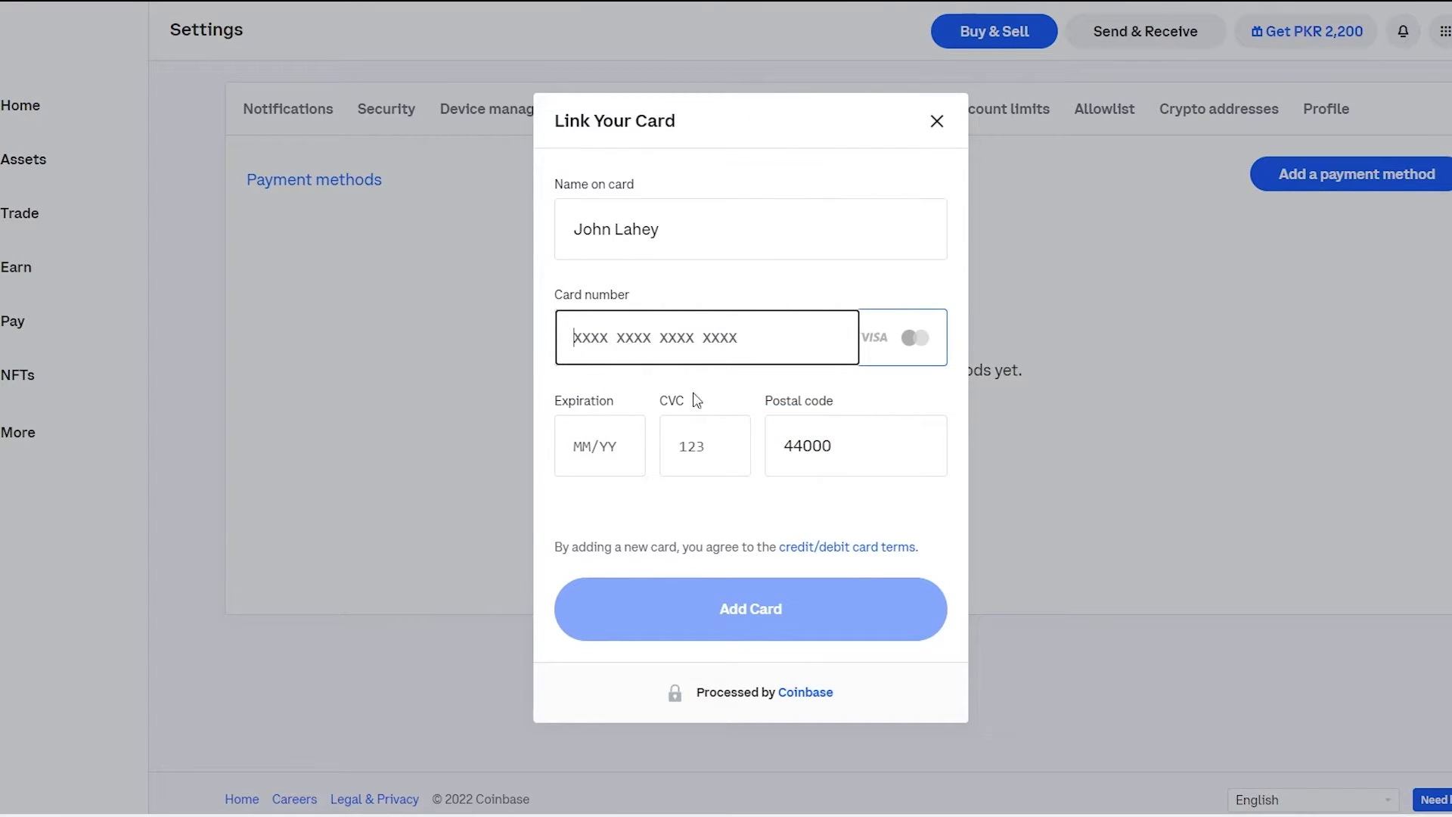
click(1063, 577)
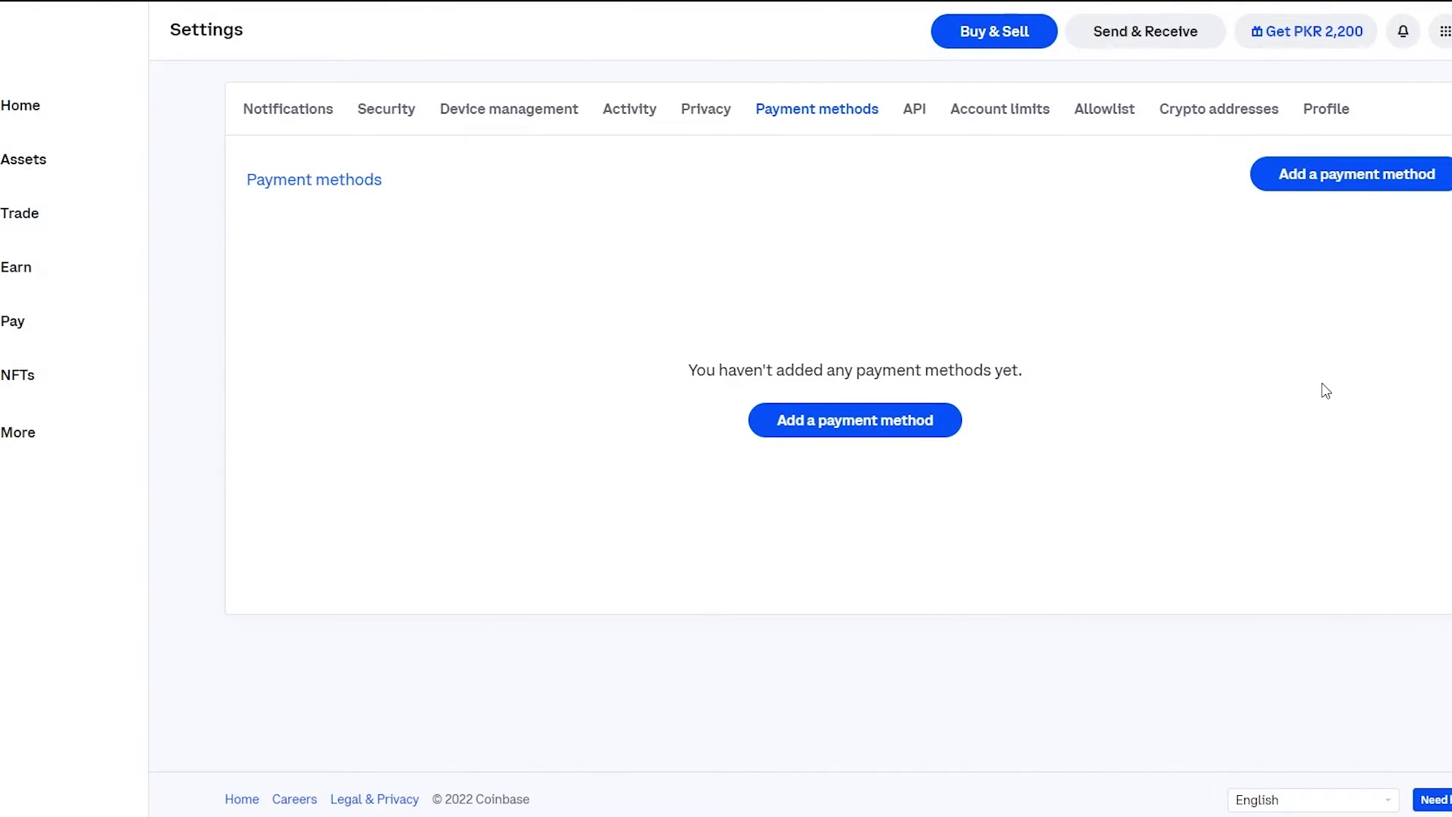
Step: Reopen Add a payment method and close the dialog without choosing any method
click(1428, 187)
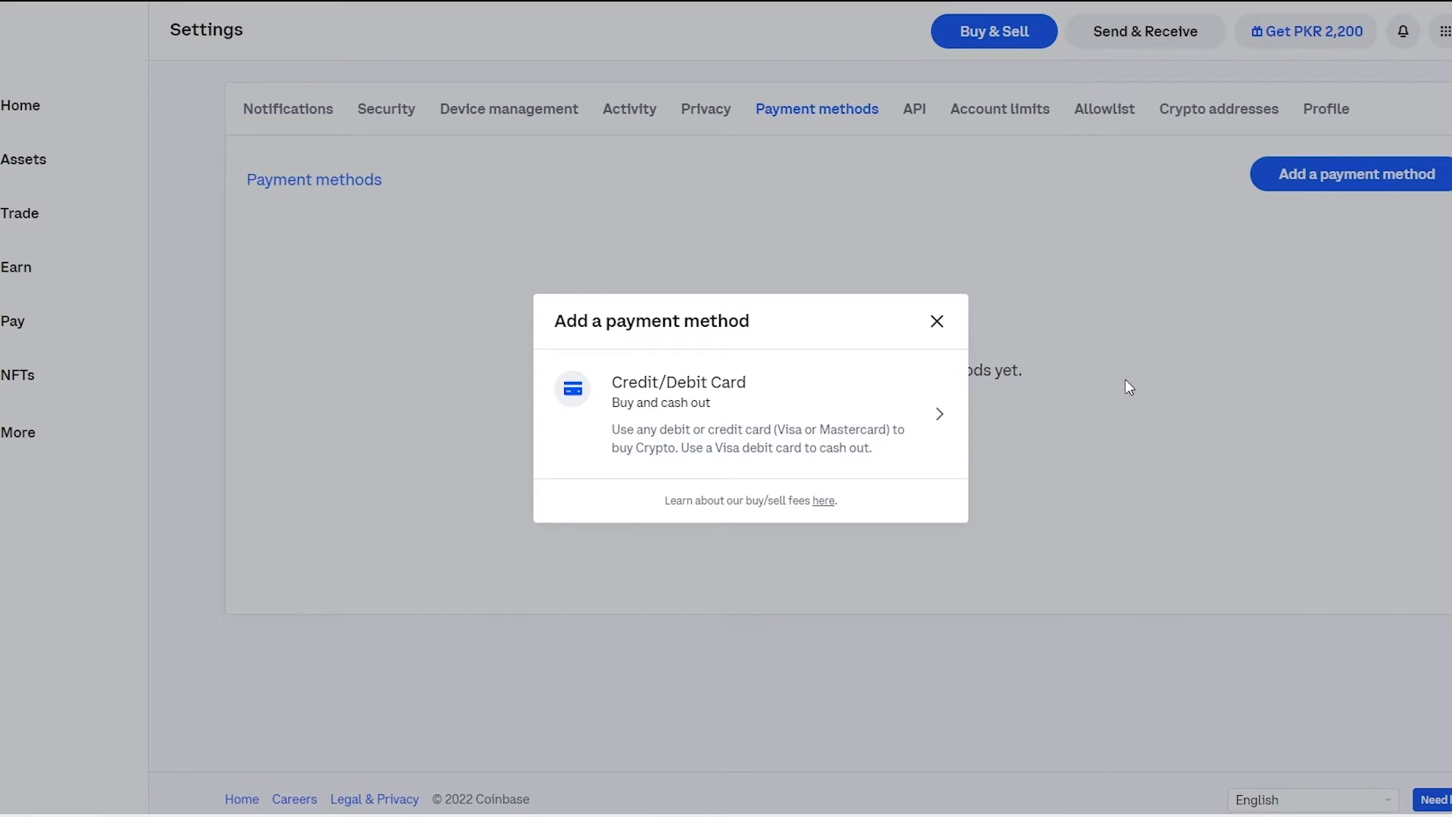
click(936, 320)
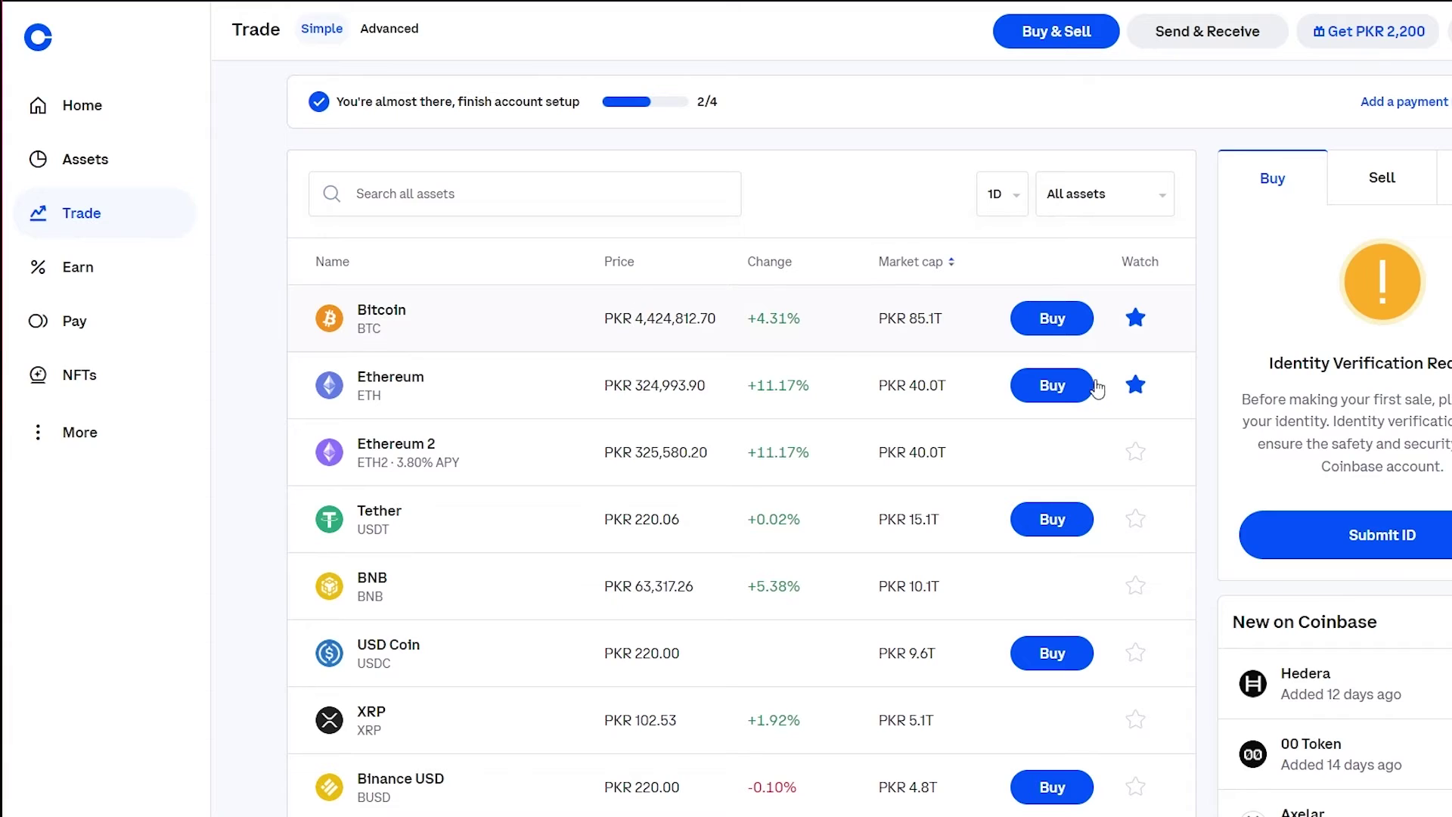
Step: Open Send & Receive and enter an amount of 44345 PKR
click(1135, 385)
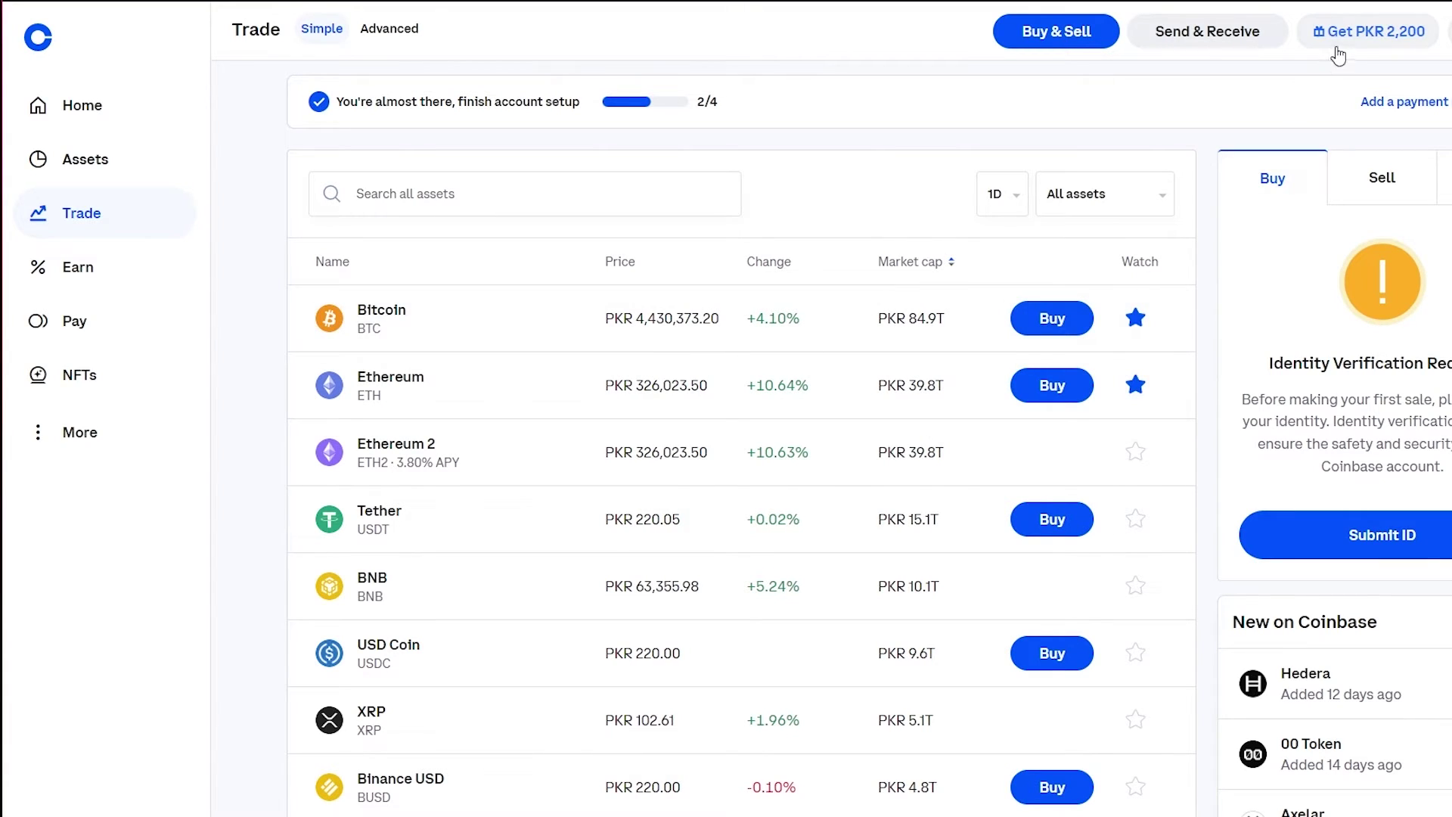
click(1243, 36)
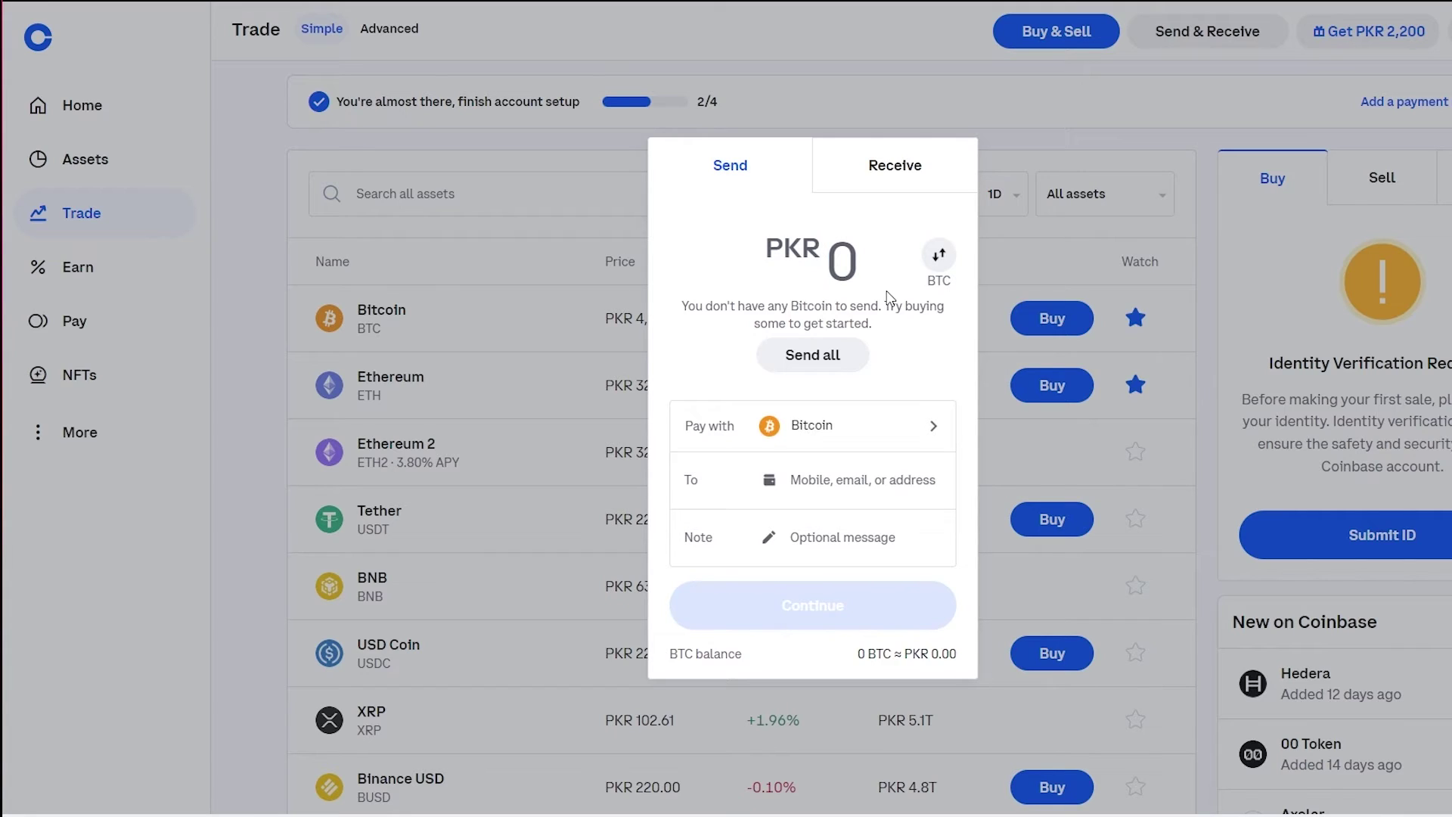
text(44)
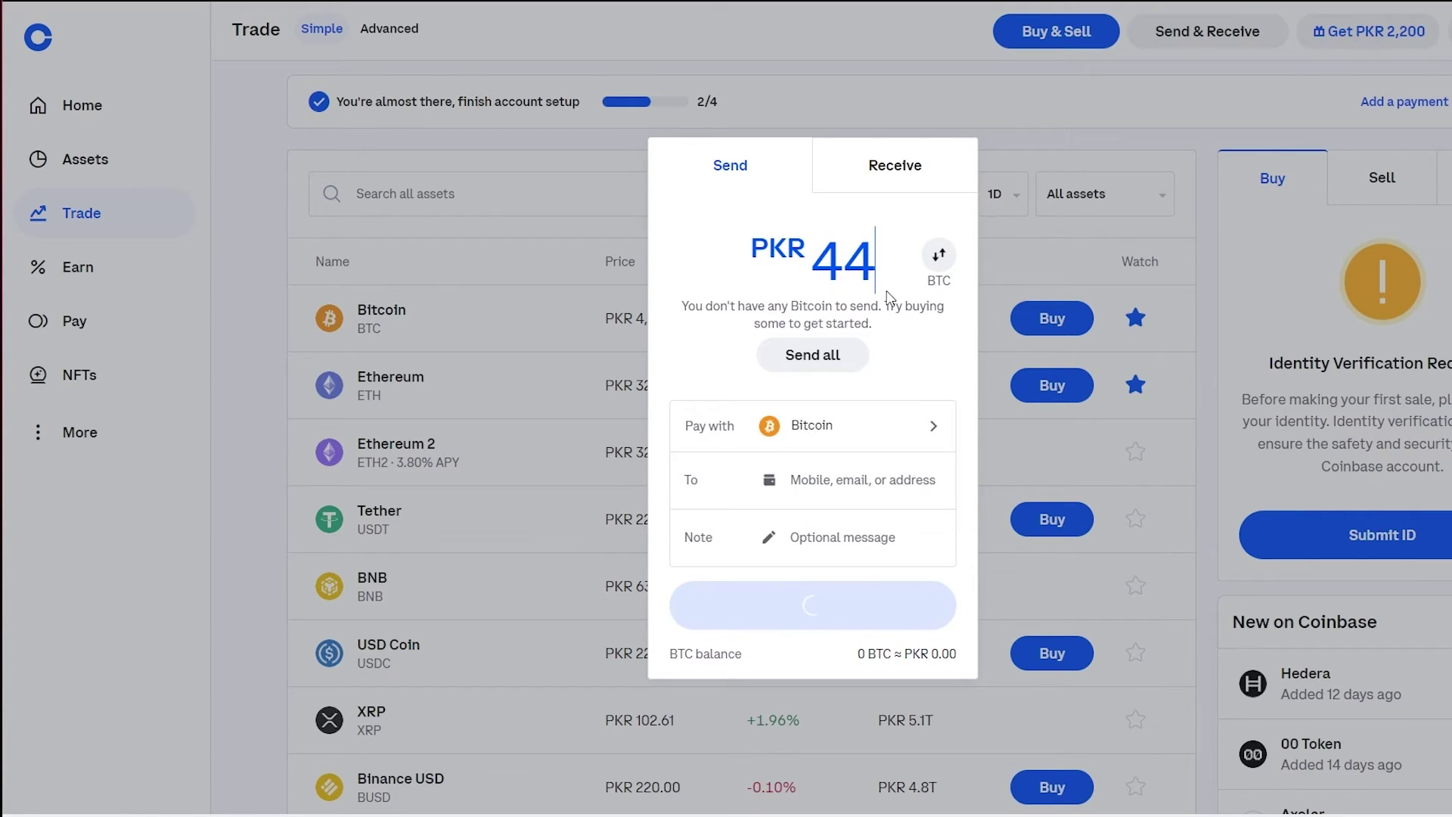
text(345)
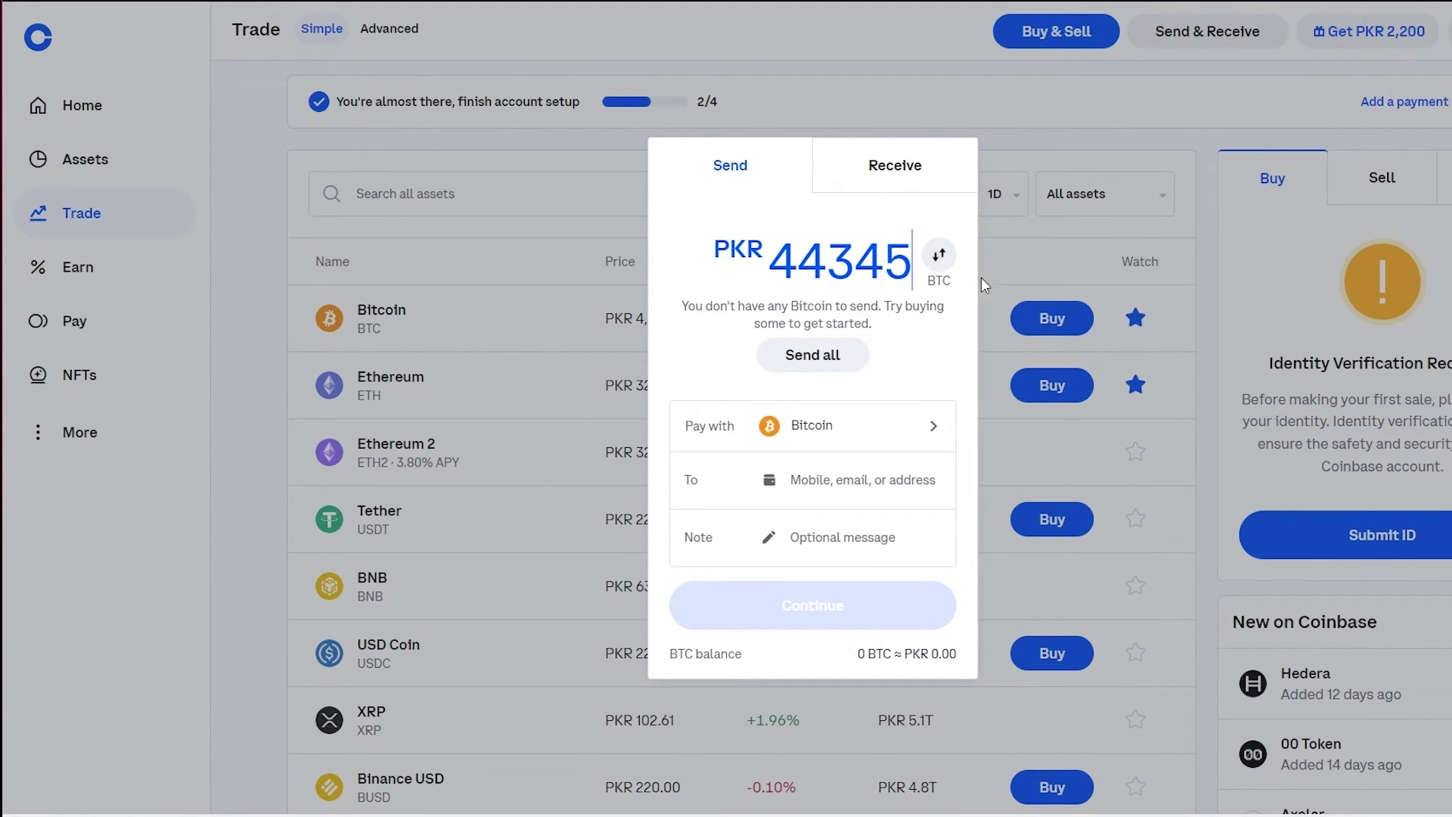
Step: Toggle between PKR and BTC, replace the amount with 1 BTC, and view it as PKR 4430373.20
click(943, 259)
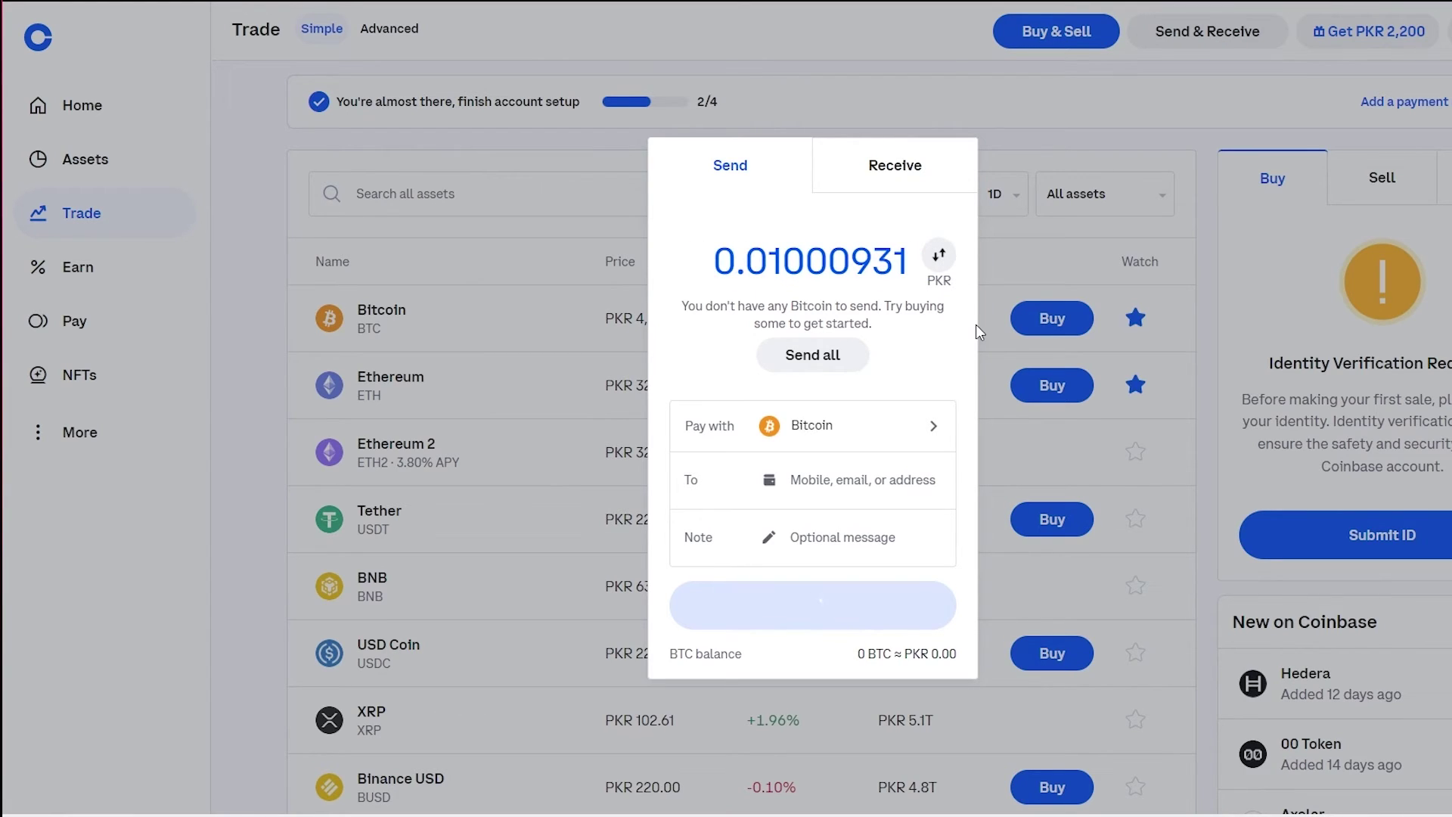
click(940, 258)
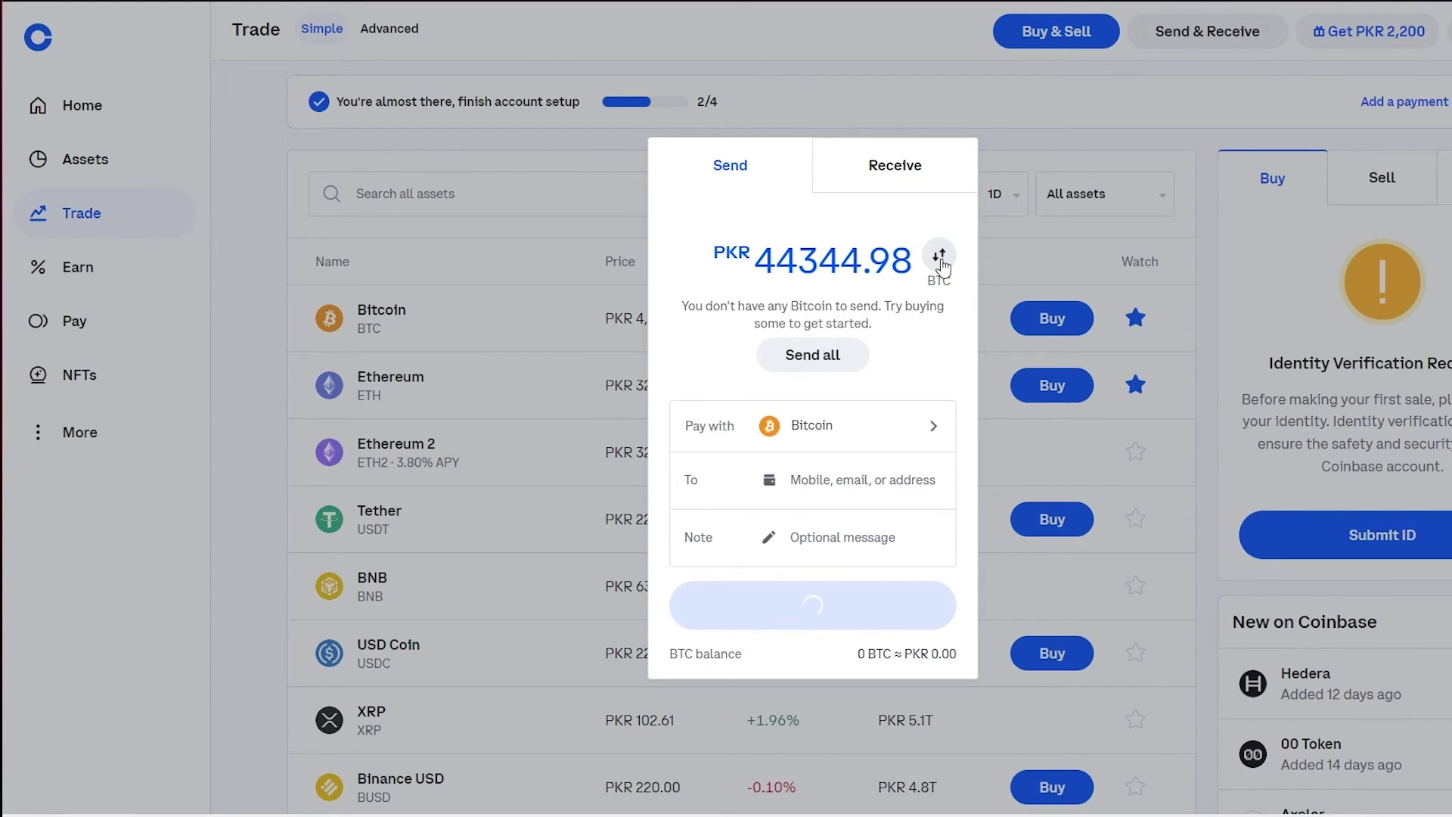
click(940, 261)
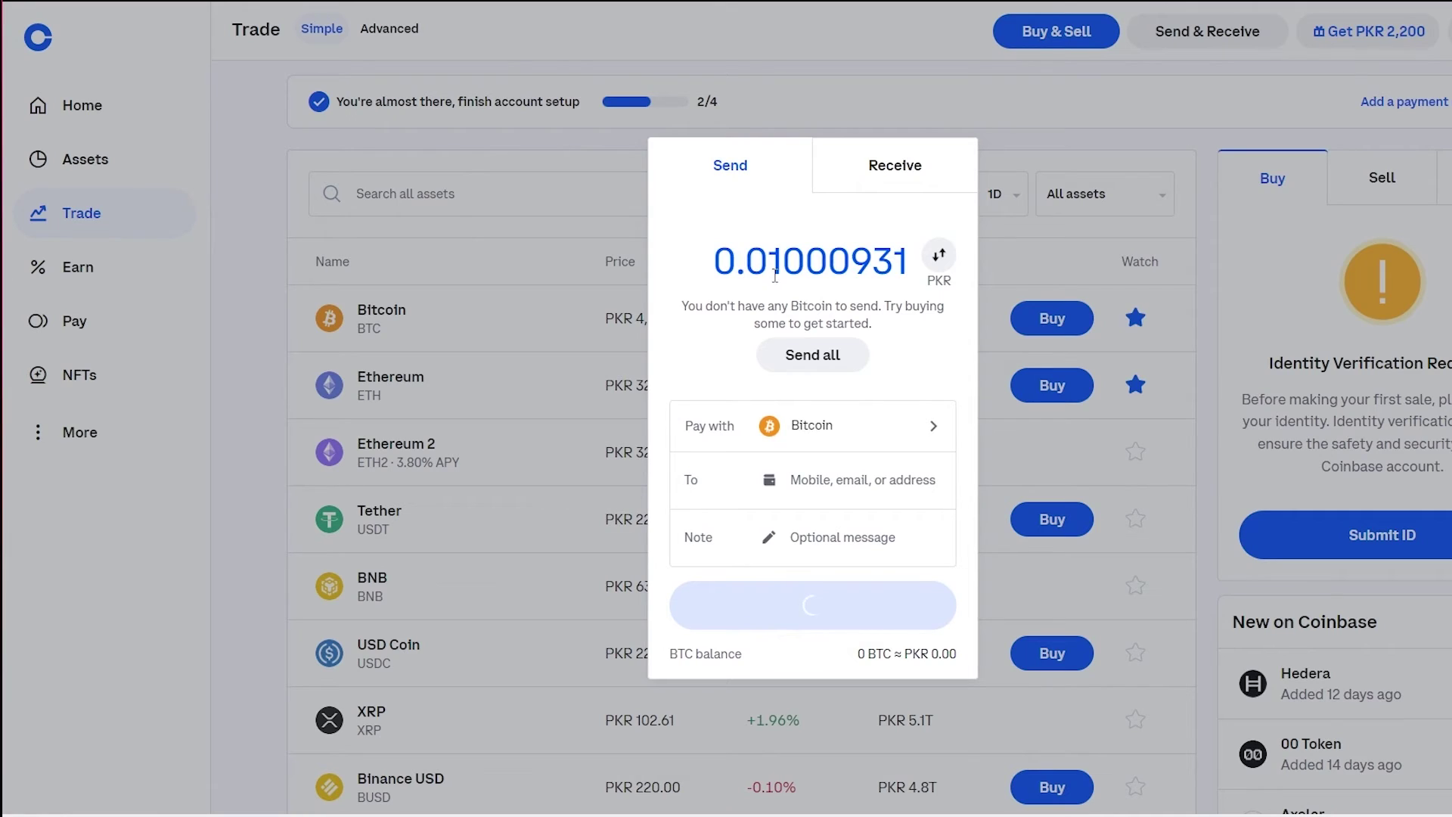
drag(904, 266, 661, 271)
key(BackSpace)
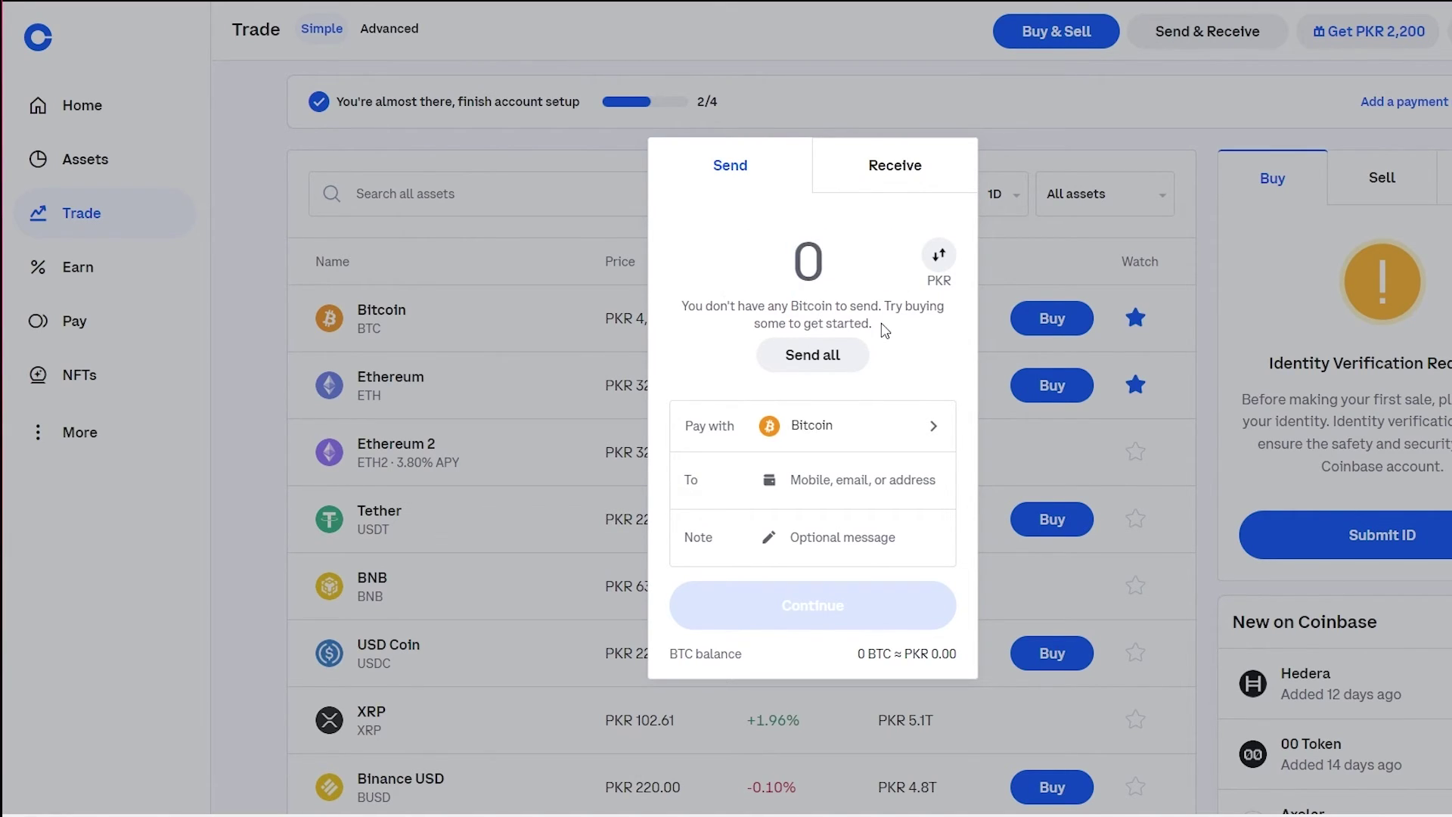
text(1)
click(940, 258)
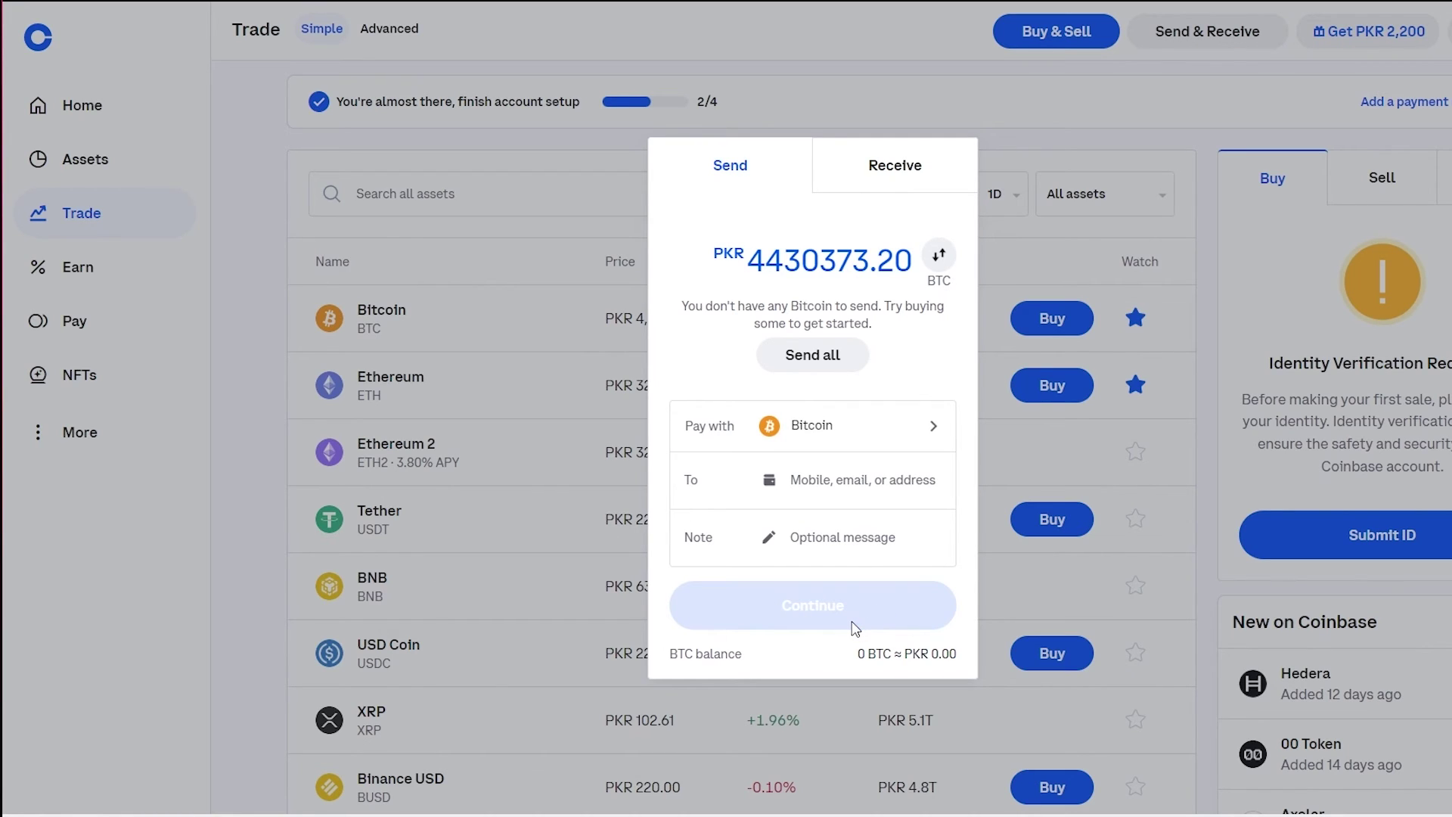
Step: Dismiss the Send dialog and go to the Assets page, which shows PKR 0.00
click(1154, 527)
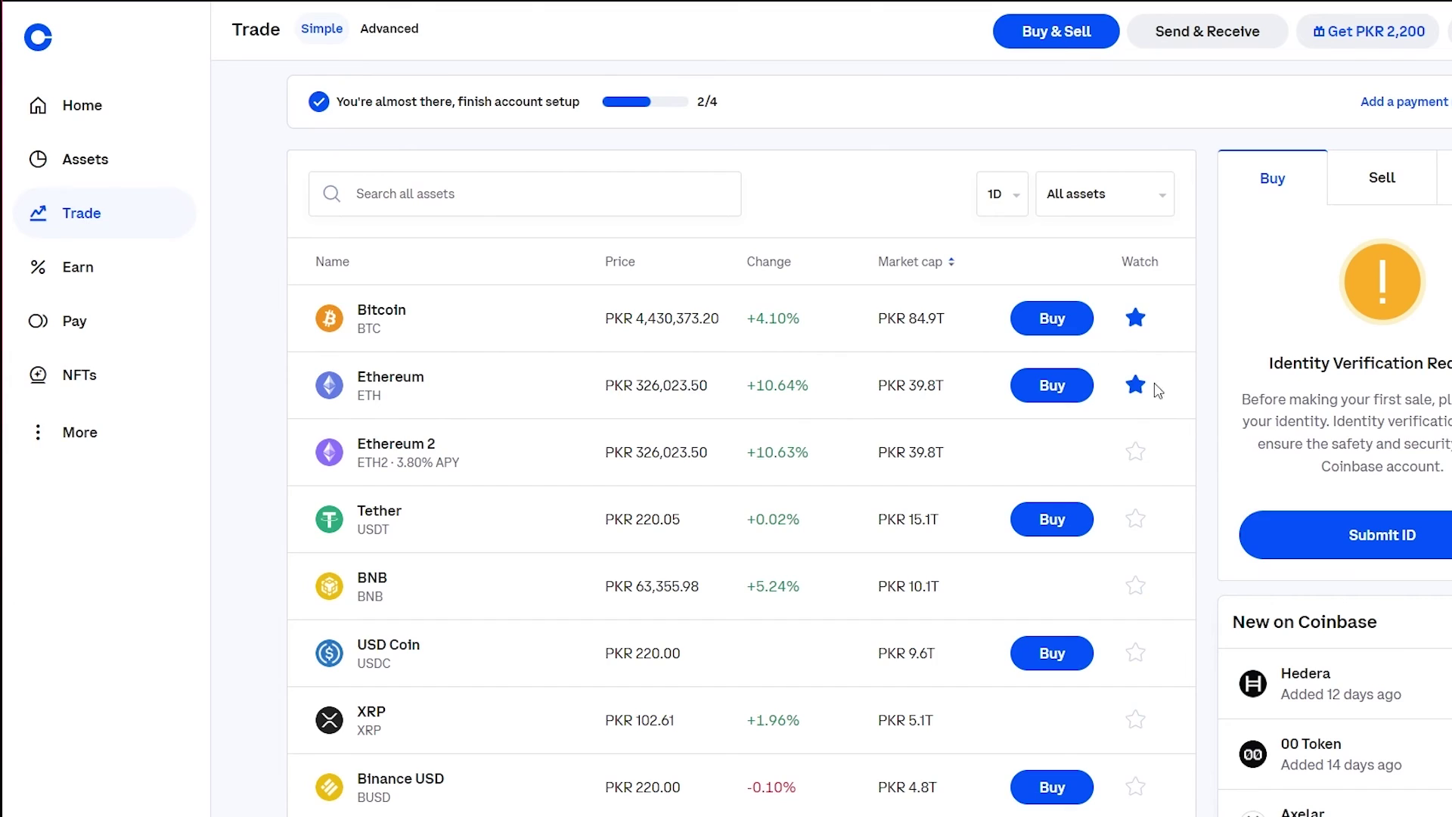
click(71, 176)
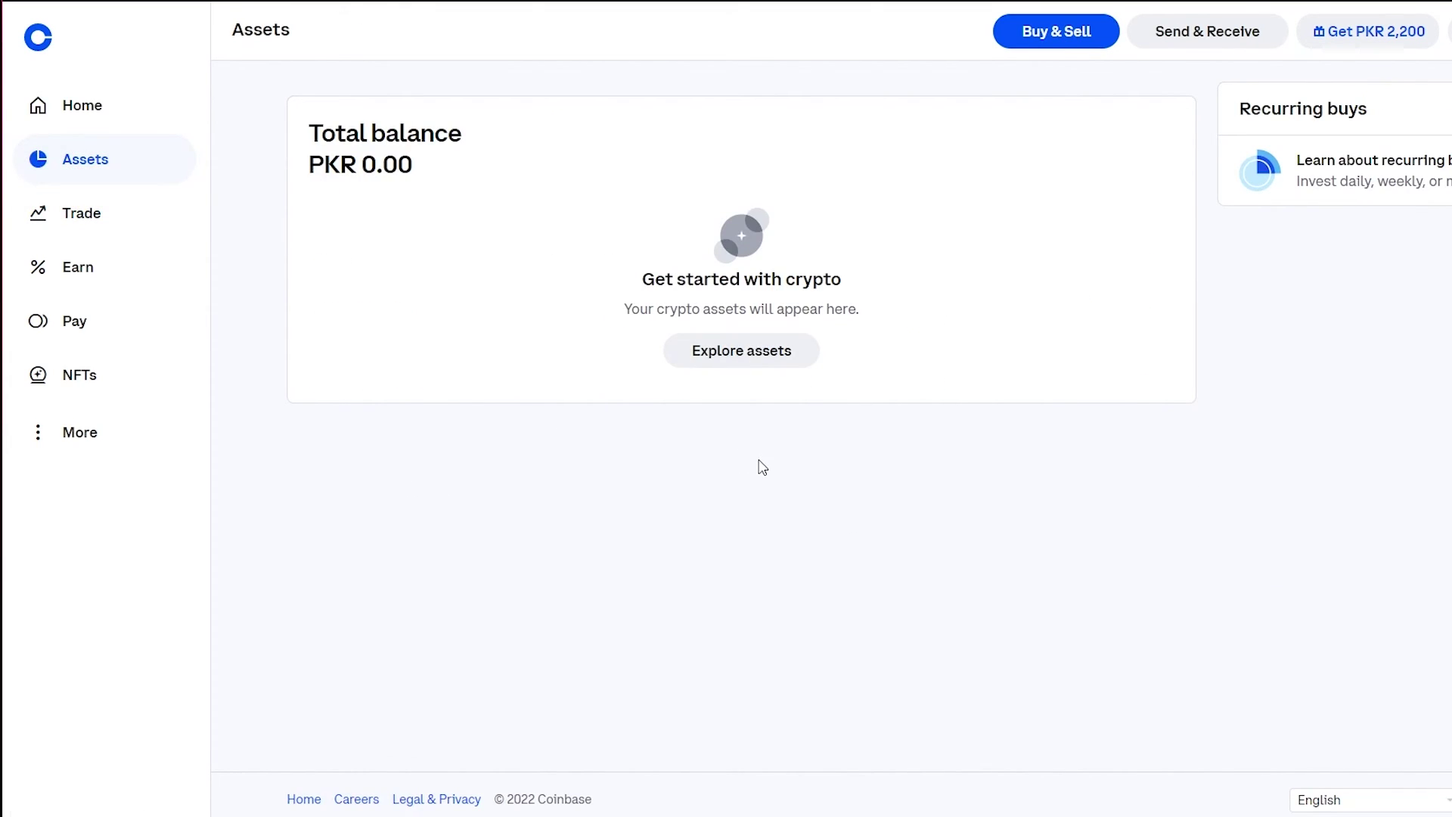